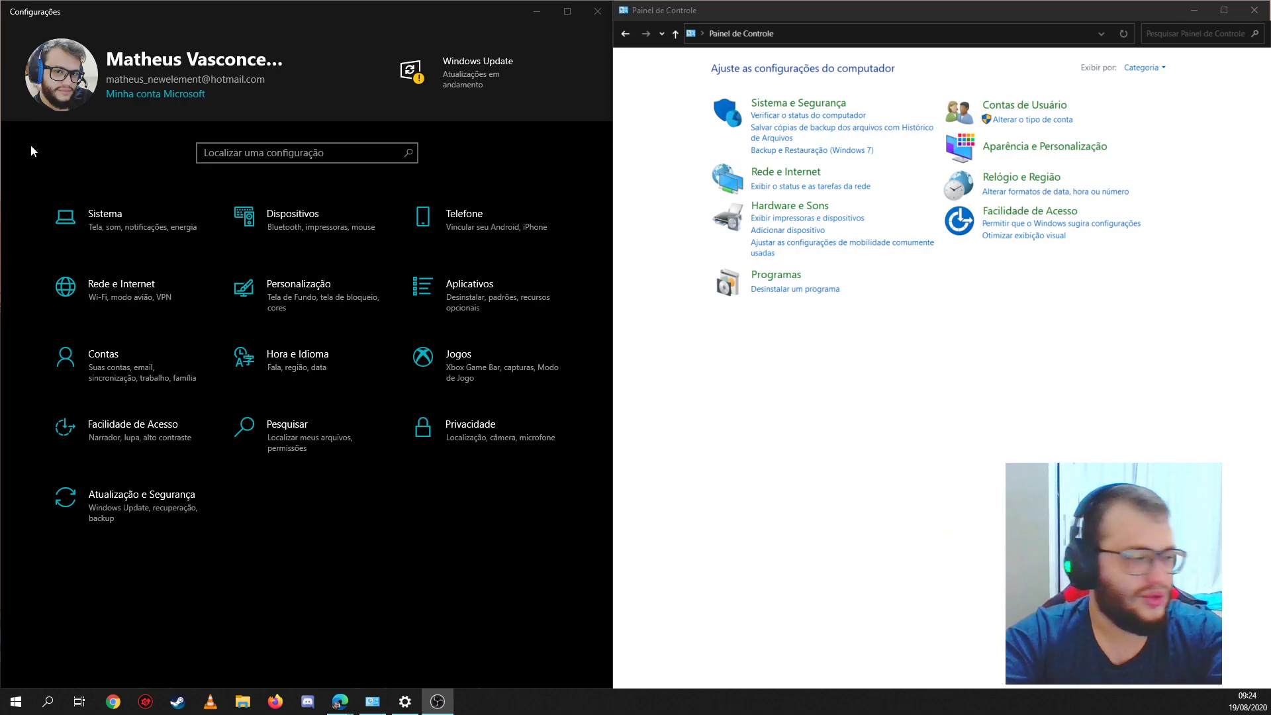
# Search the Start menu for "painel" to locate the Painel de Controle app, and return to its already open window.
pyautogui.click(13, 706)
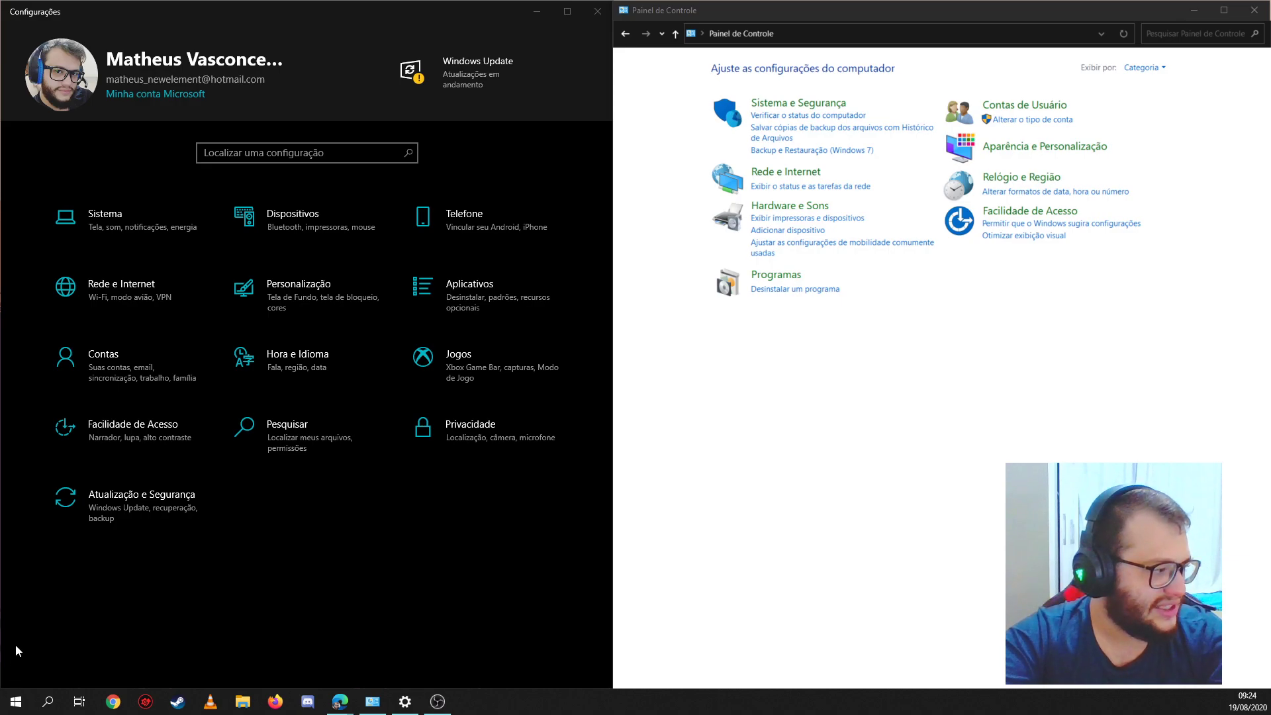
pyautogui.moveTo(17, 652)
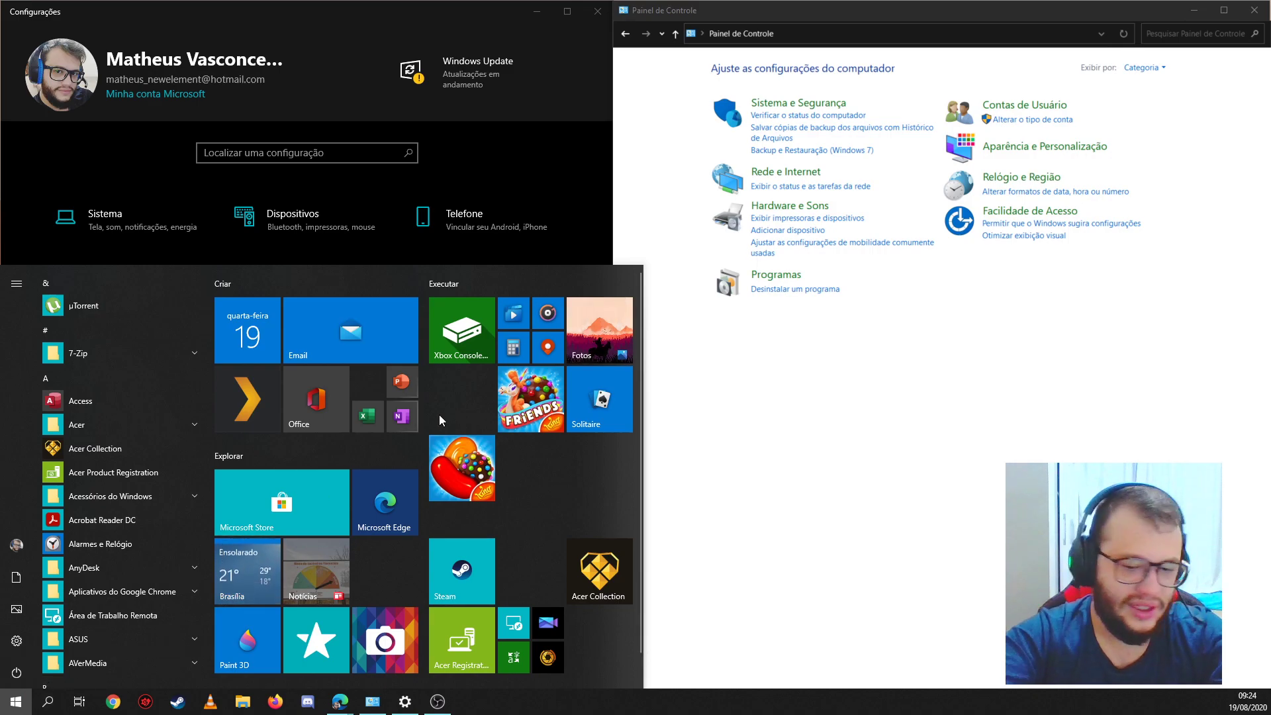
pyautogui.write('painel')
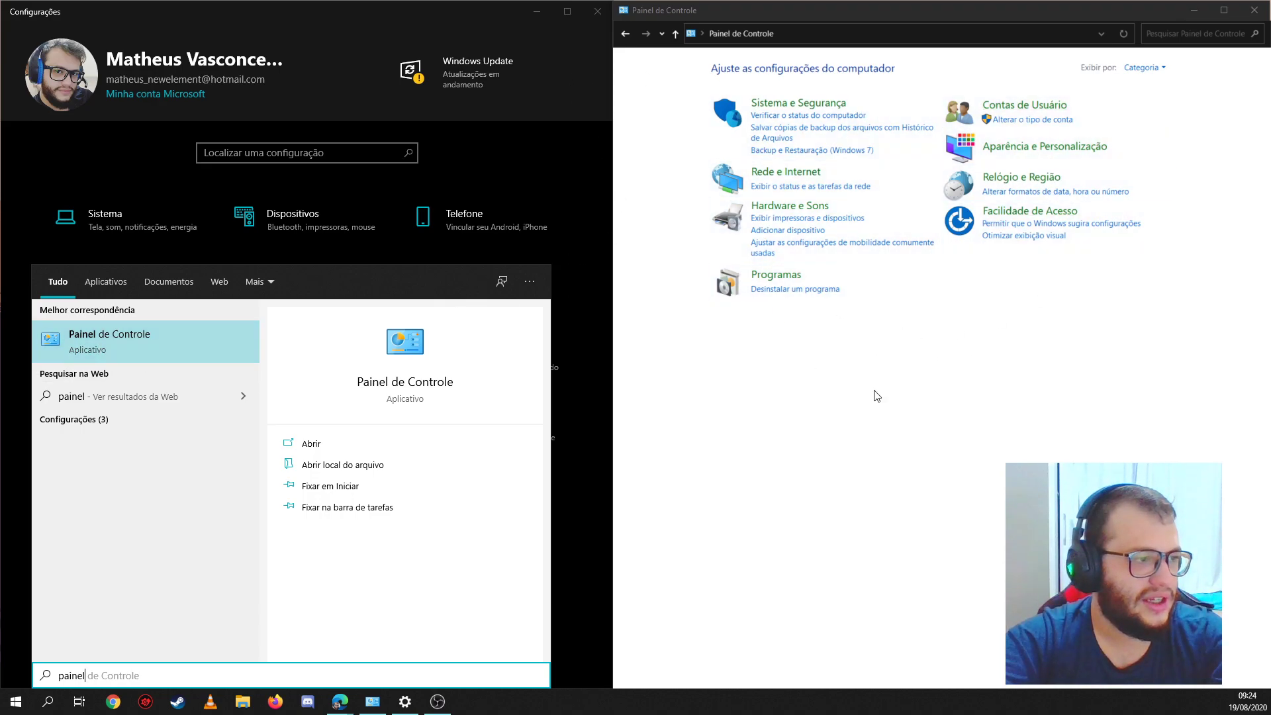
pyautogui.click(846, 377)
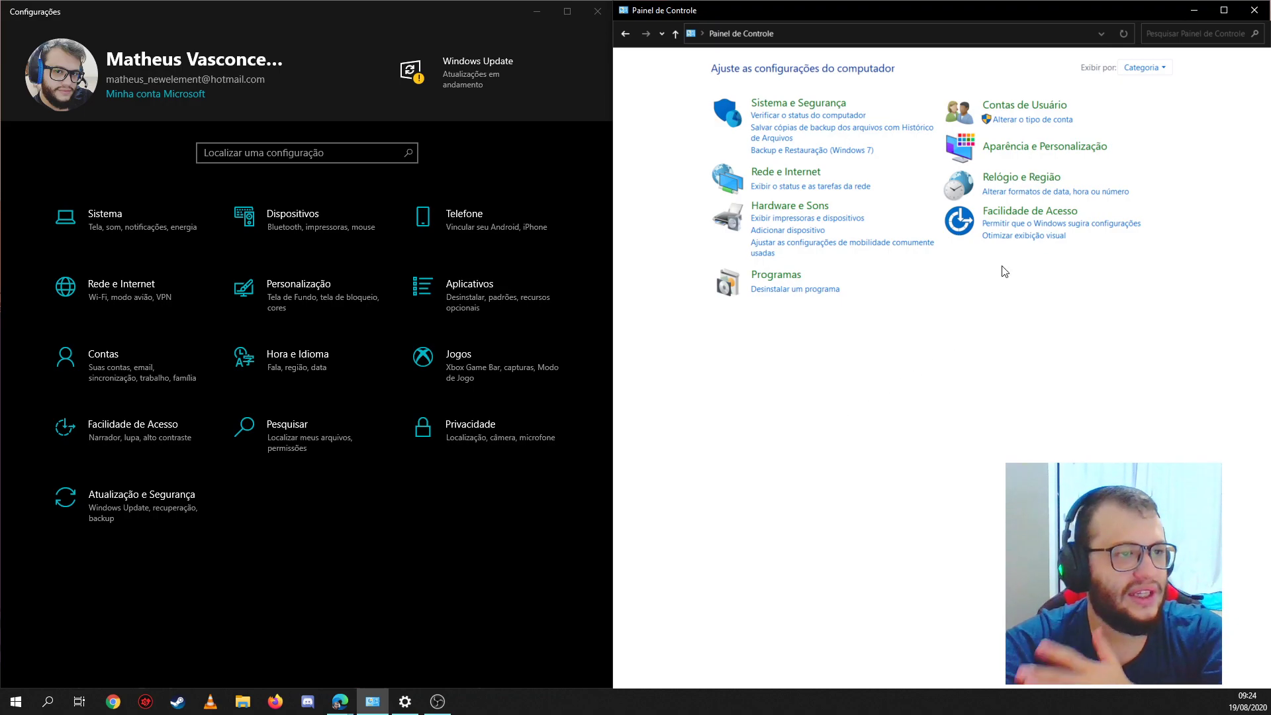
# Preview the Painel de Controle items as Ícones grandes and Ícones pequenos, and set the view back to Categoria.
pyautogui.click(1155, 68)
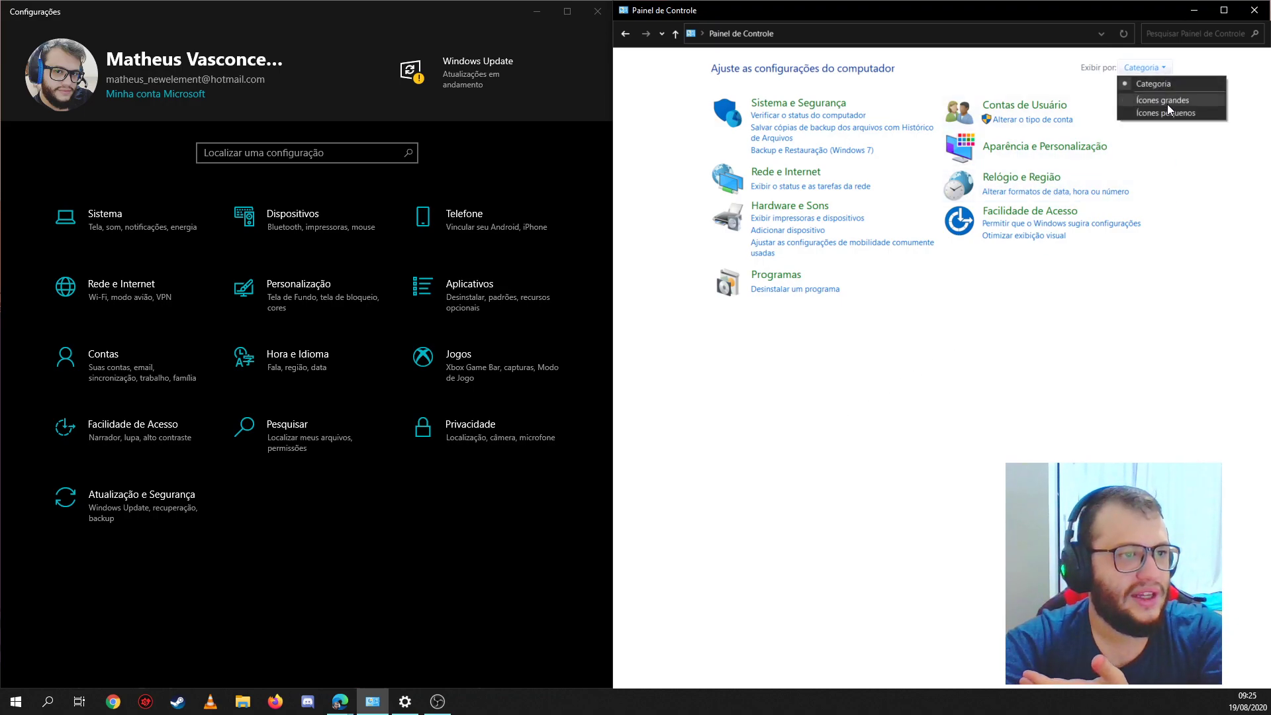
pyautogui.click(1169, 102)
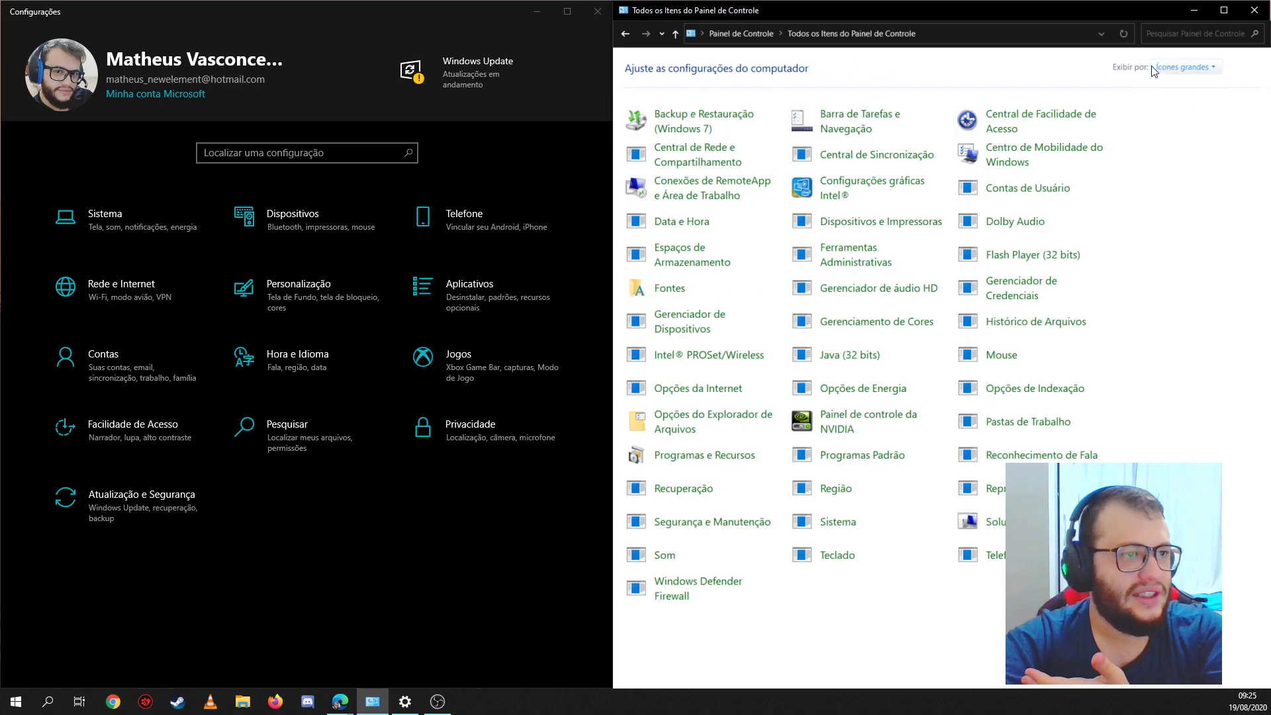
pyautogui.click(1197, 69)
pyautogui.click(1192, 117)
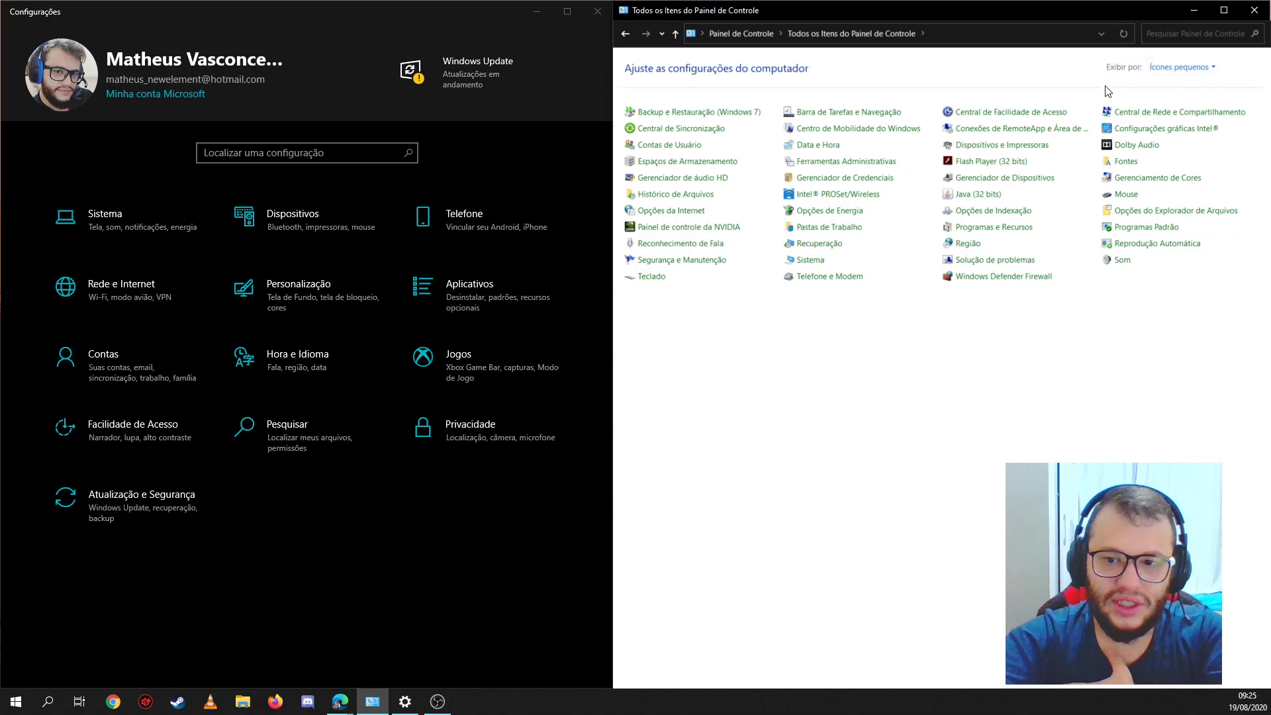
pyautogui.click(1175, 68)
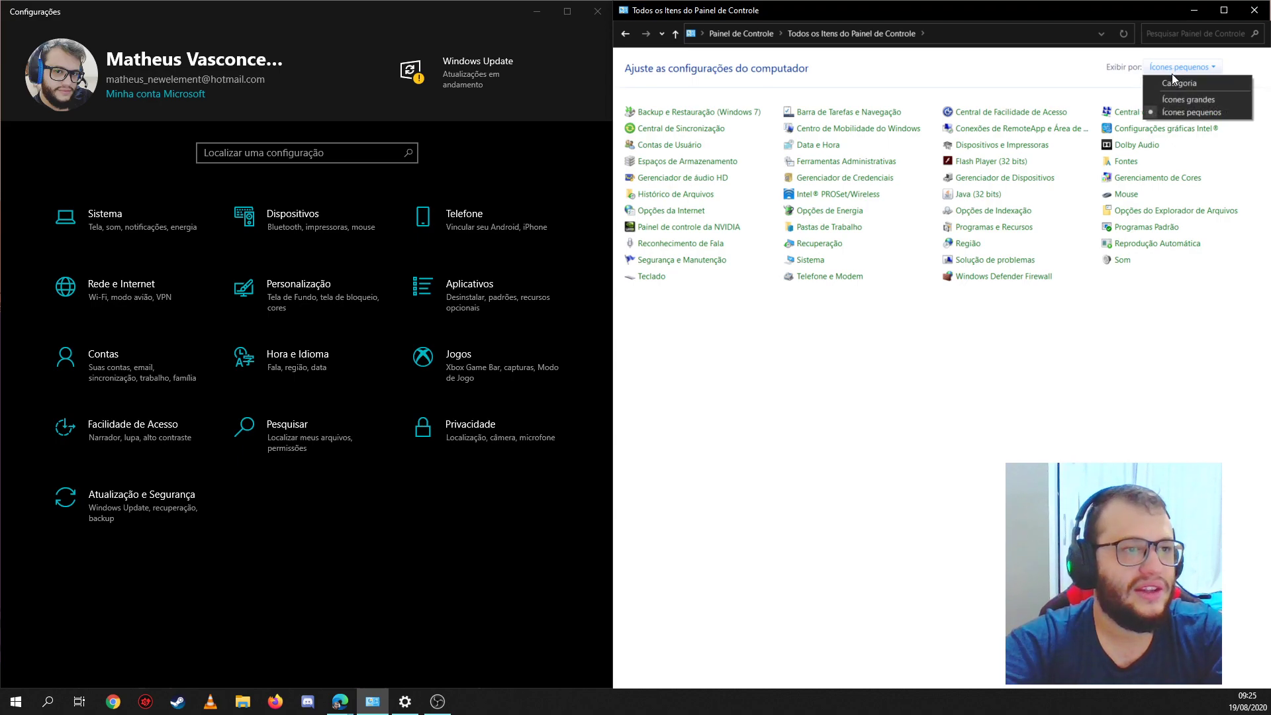
pyautogui.click(1176, 100)
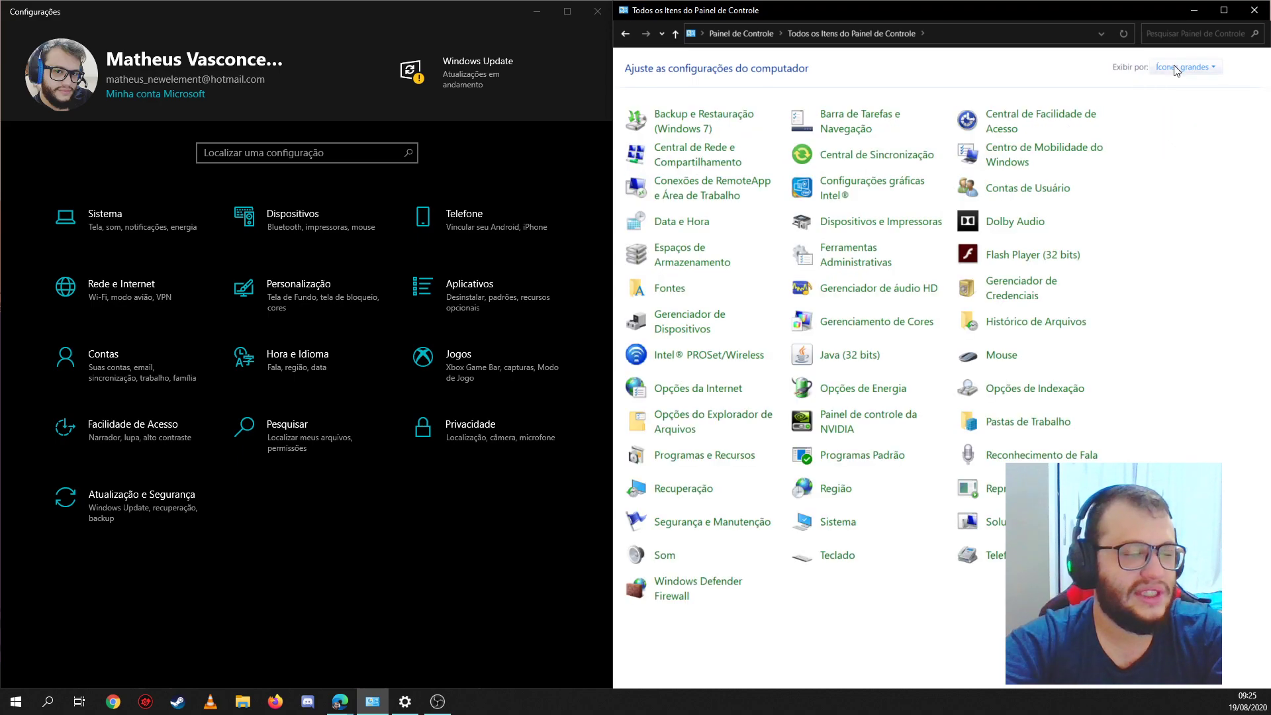
pyautogui.click(1177, 69)
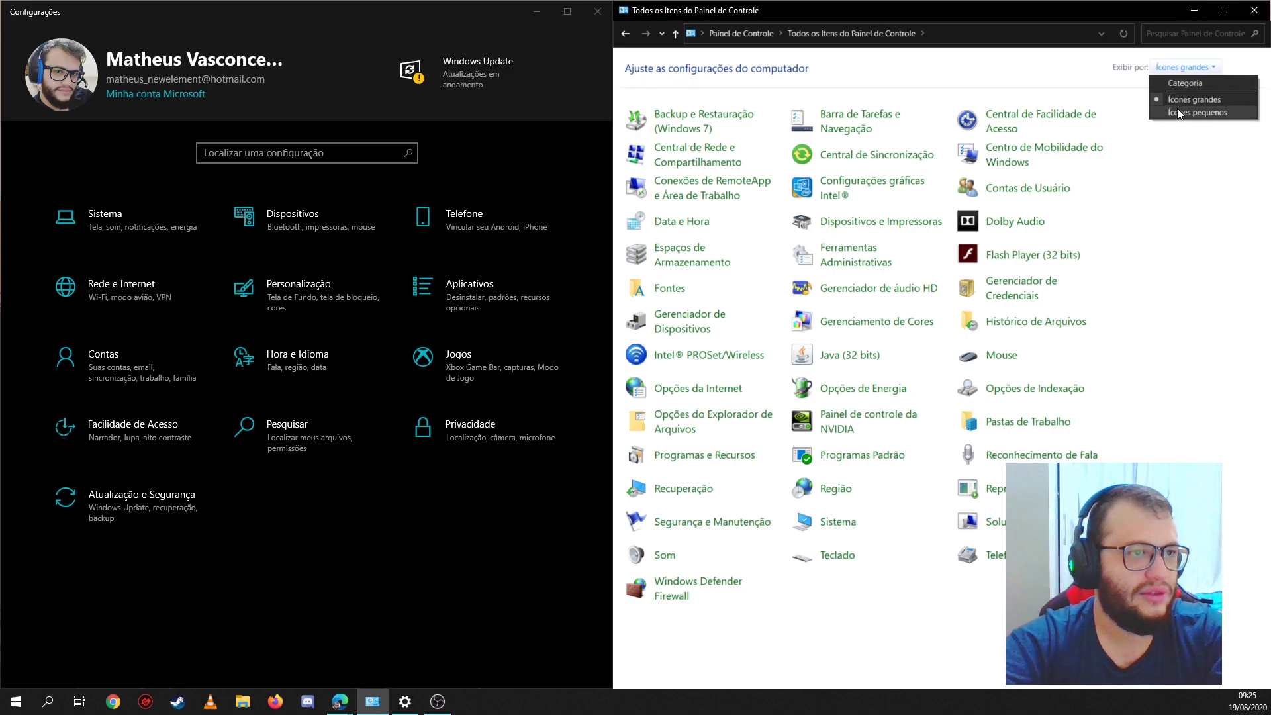
pyautogui.click(1177, 110)
pyautogui.click(1198, 67)
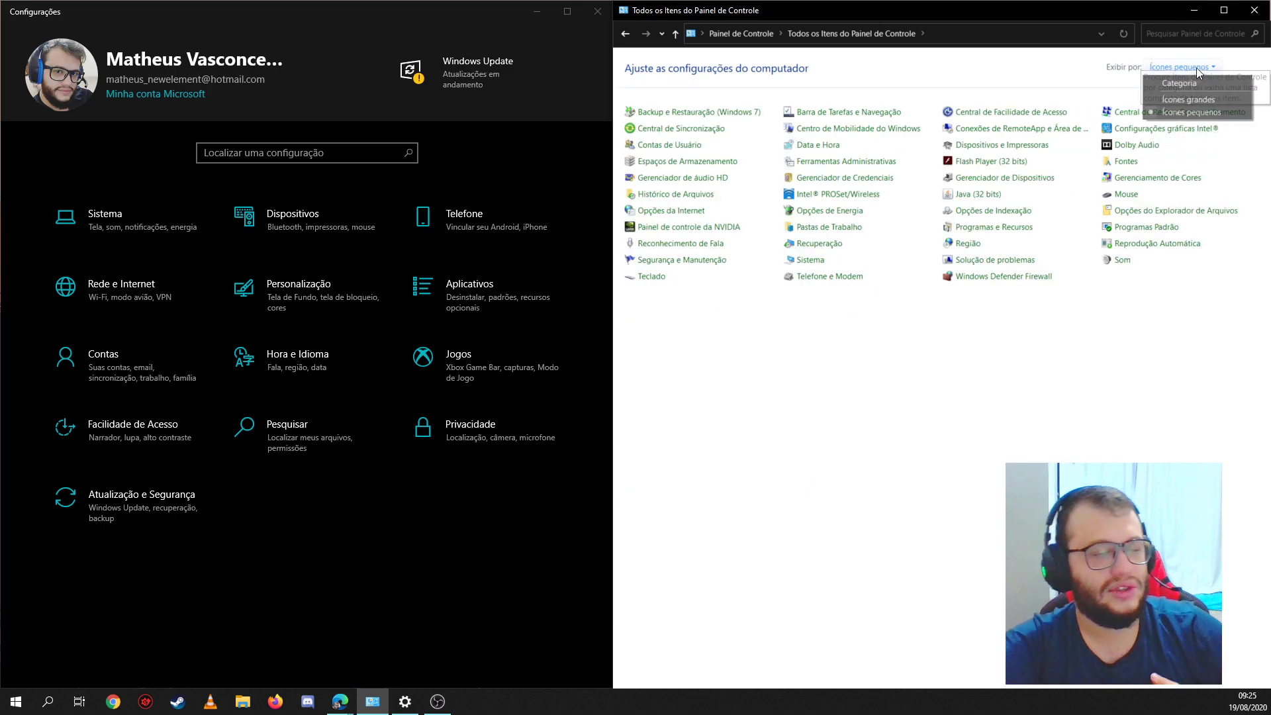
pyautogui.click(1188, 100)
pyautogui.click(1184, 67)
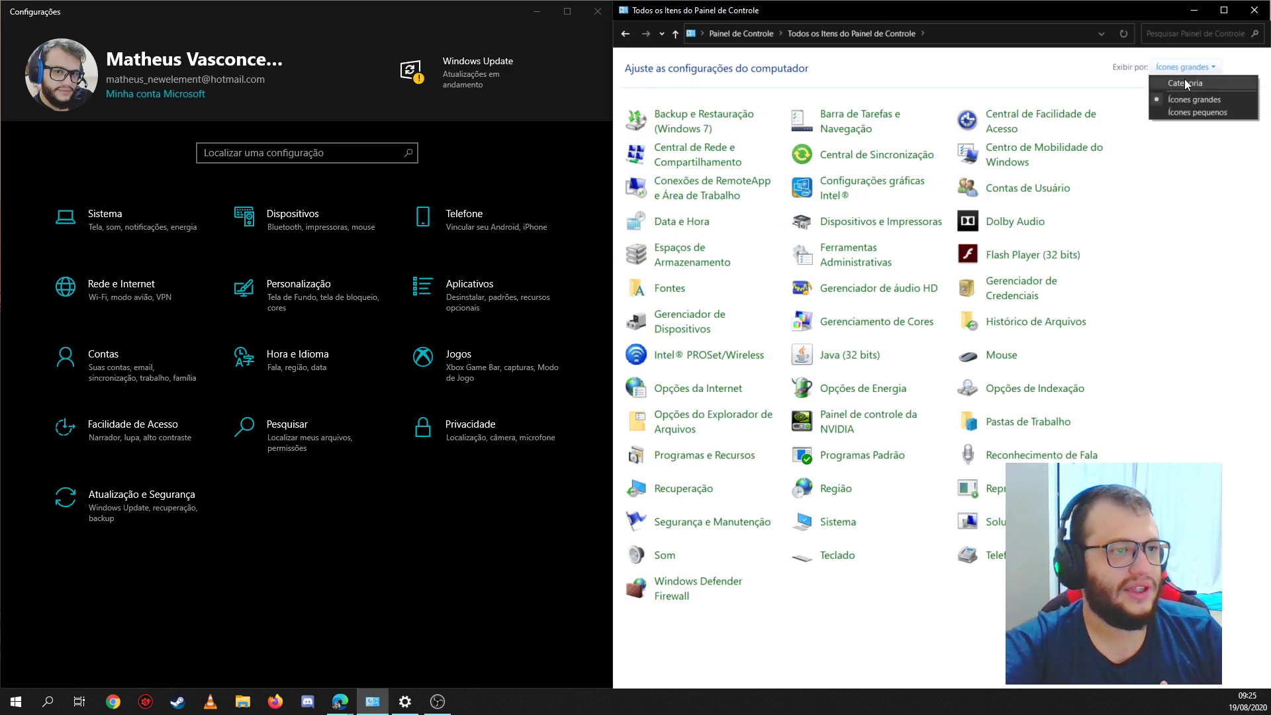
pyautogui.click(1185, 82)
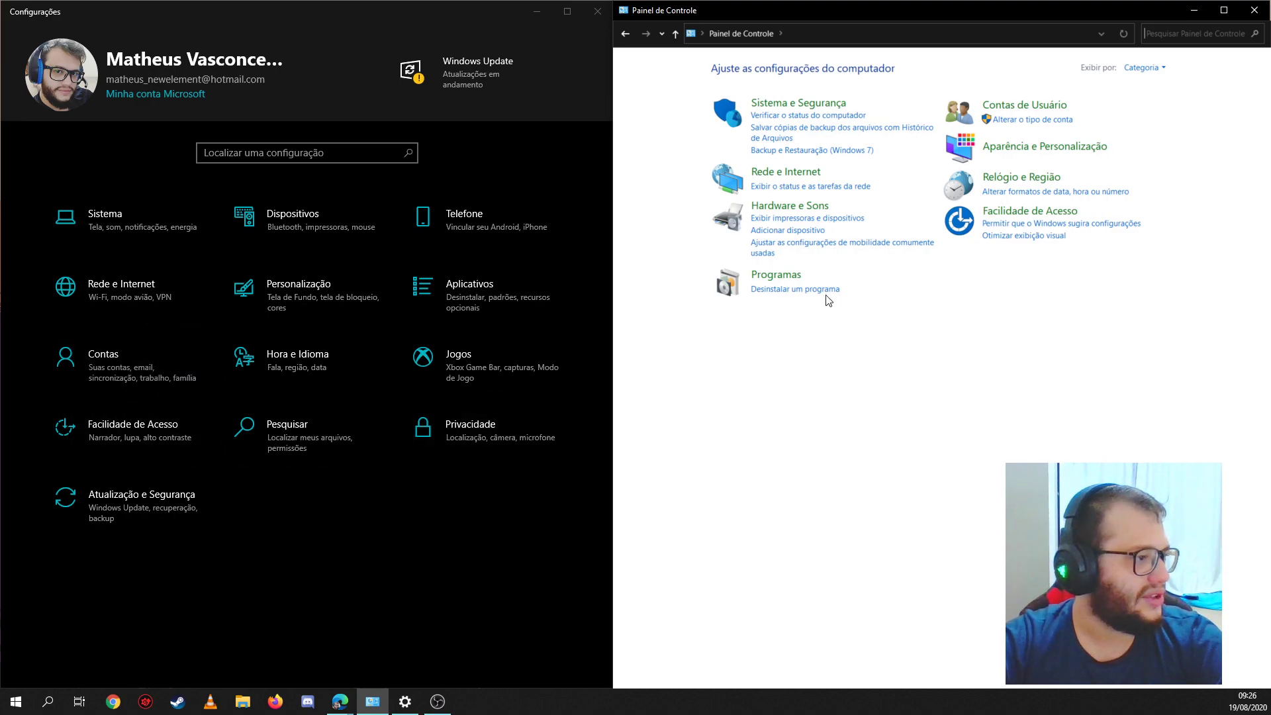
# Open the uninstall list in Painel de Controle and Aplicativos in Configurações, and compare their installed programs.
pyautogui.click(777, 300)
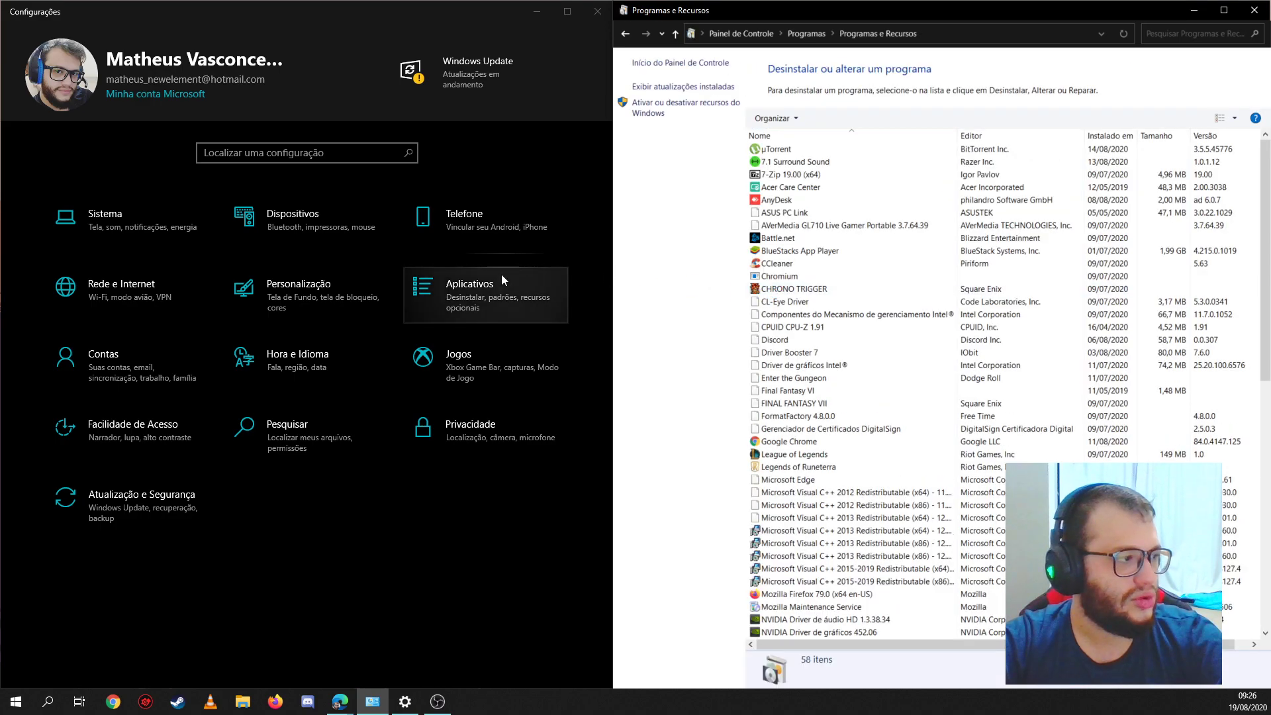
pyautogui.click(486, 287)
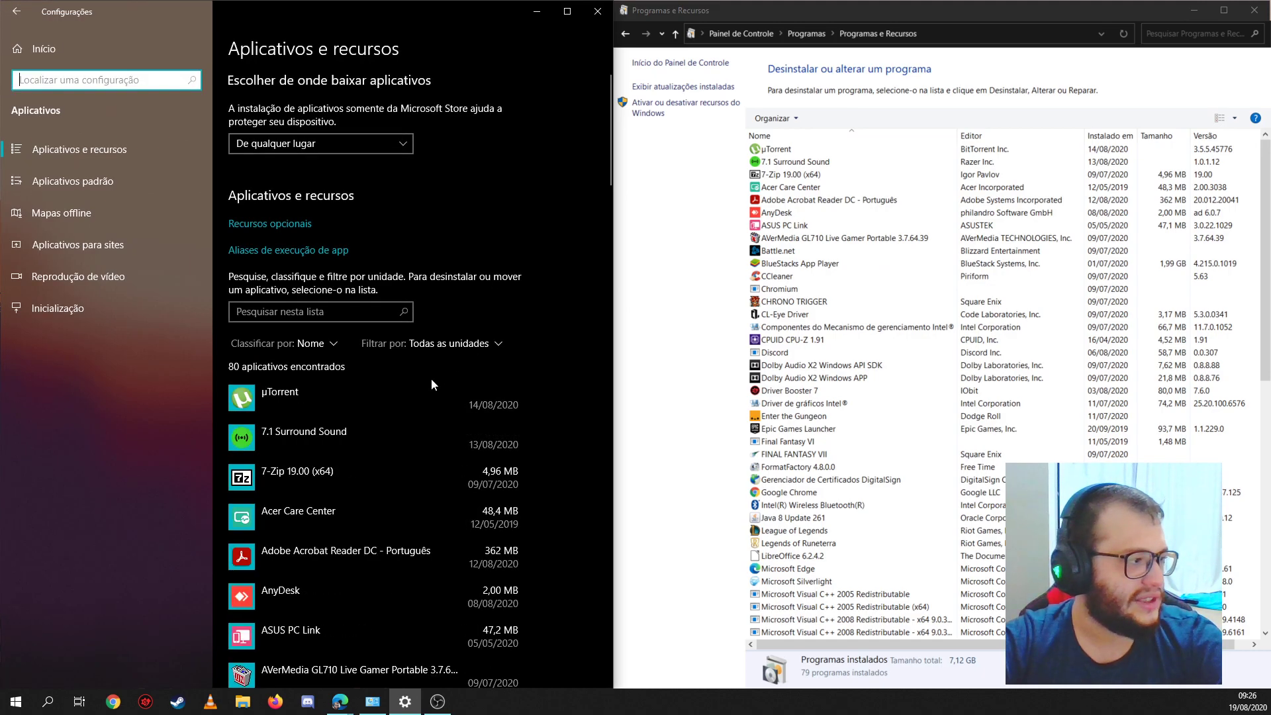
pyautogui.scroll(-5, 408, 414)
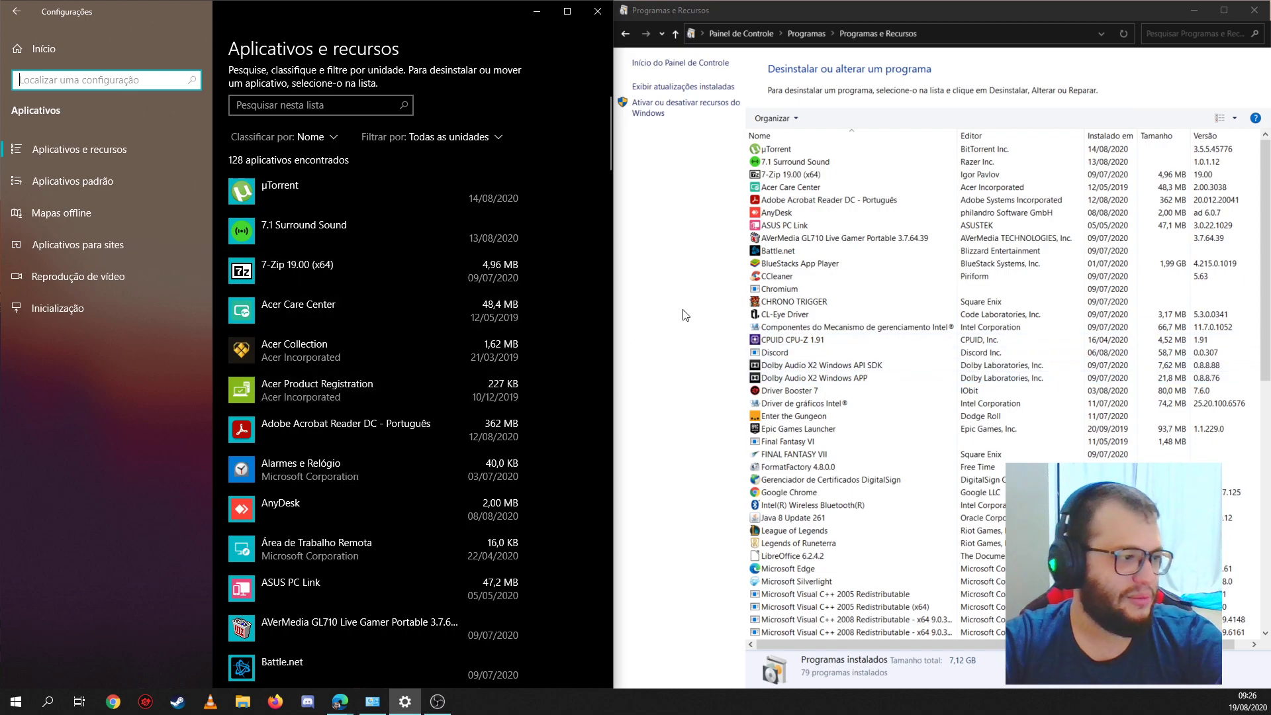
pyautogui.scroll(-3, 936, 402)
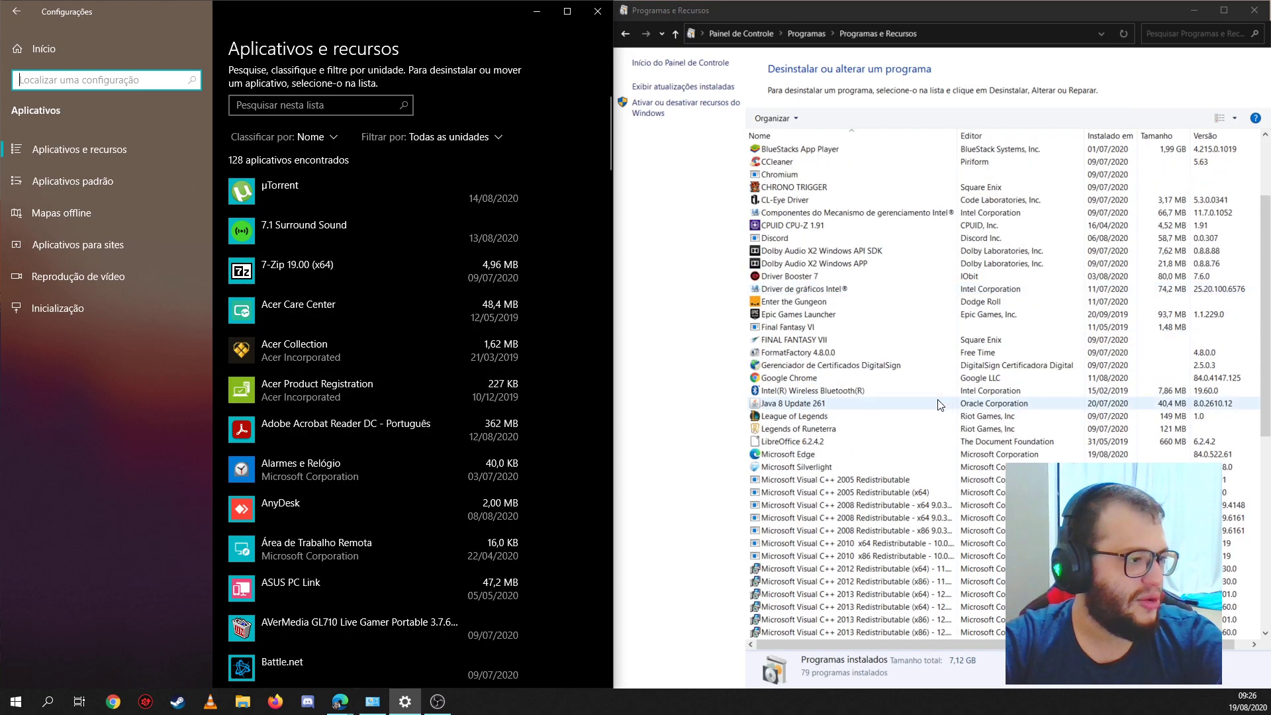
pyautogui.scroll(-3, 364, 473)
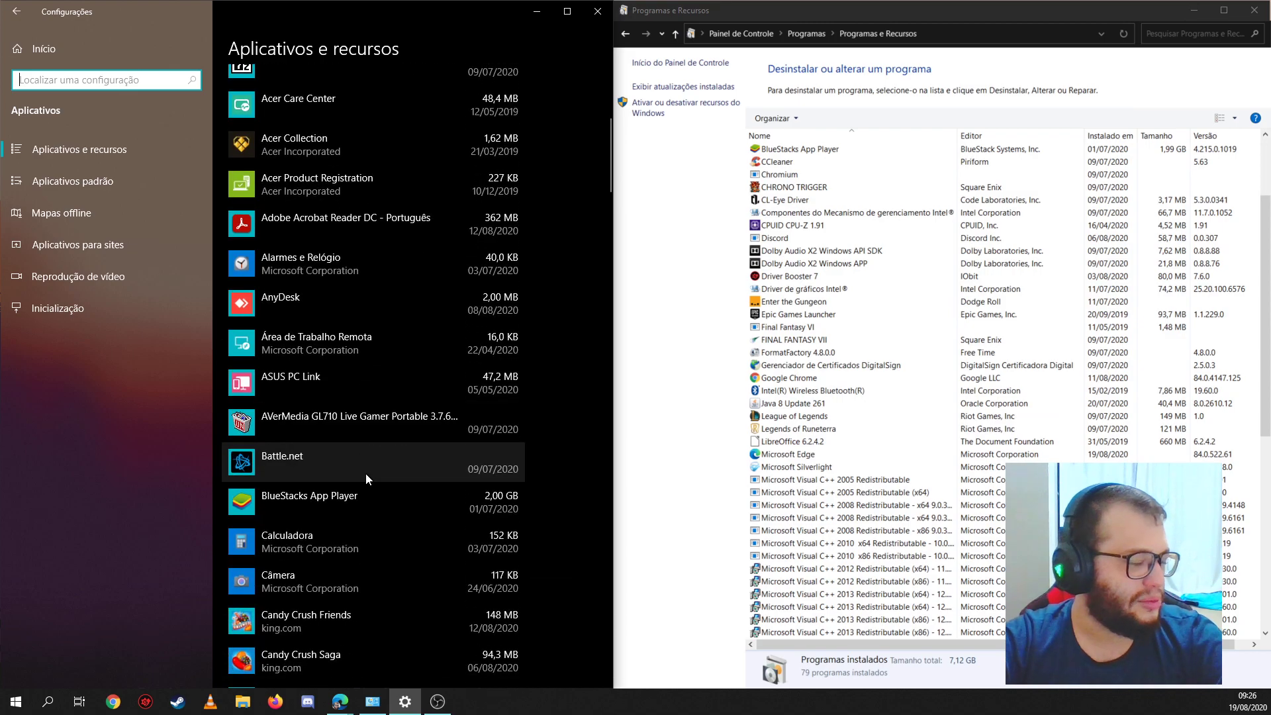
pyautogui.scroll(3, 365, 472)
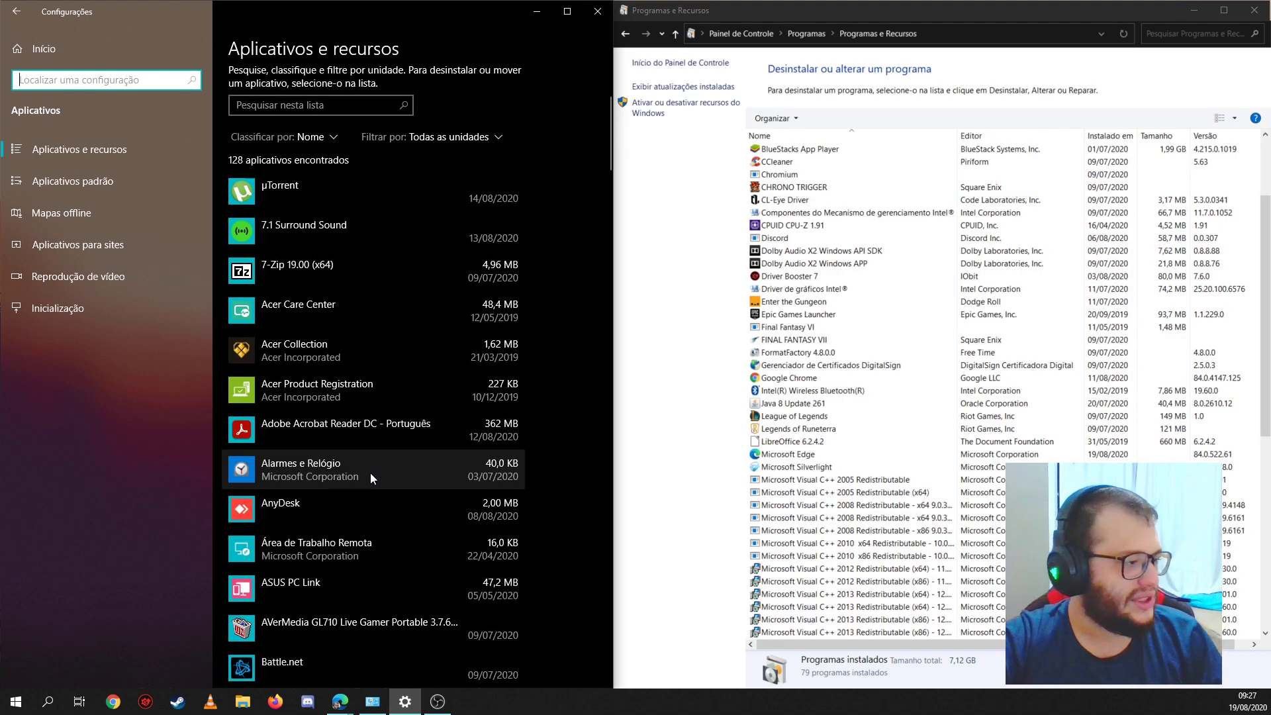
pyautogui.scroll(-3, 371, 477)
pyautogui.scroll(-3, 371, 472)
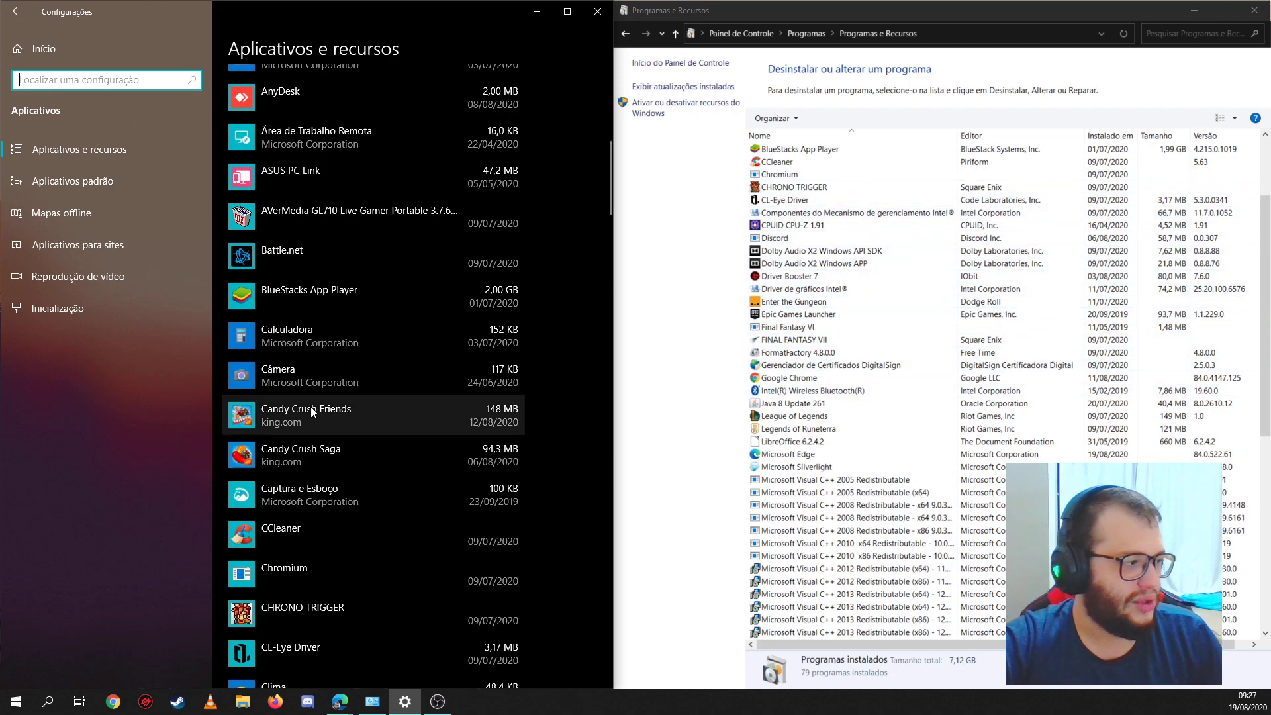
pyautogui.scroll(3, 836, 259)
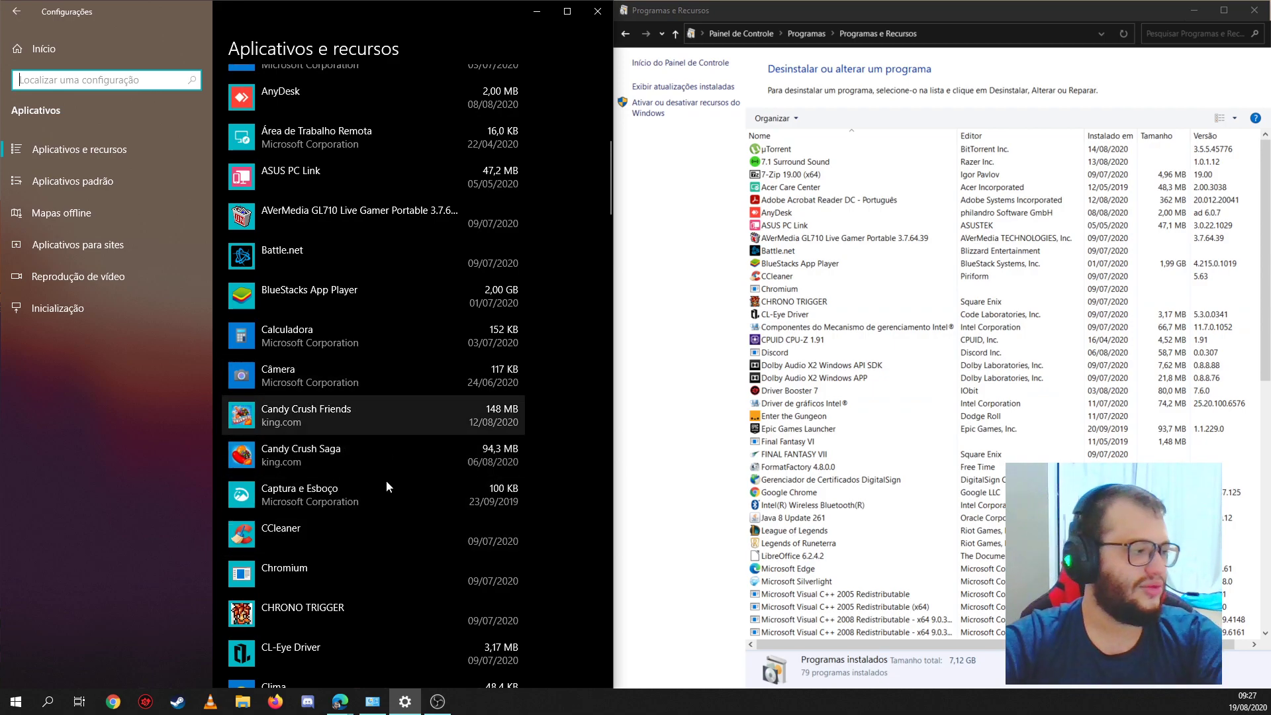
pyautogui.scroll(-10, 360, 363)
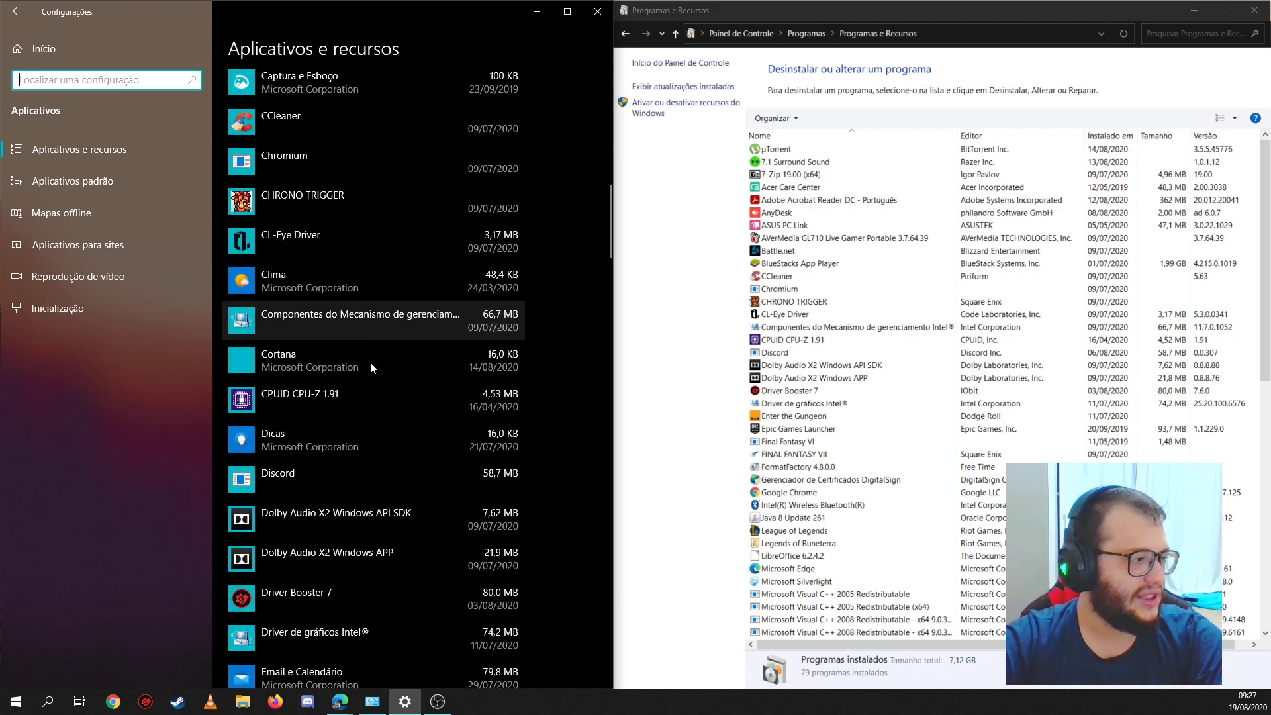
pyautogui.scroll(-5, 372, 359)
pyautogui.scroll(10, 372, 359)
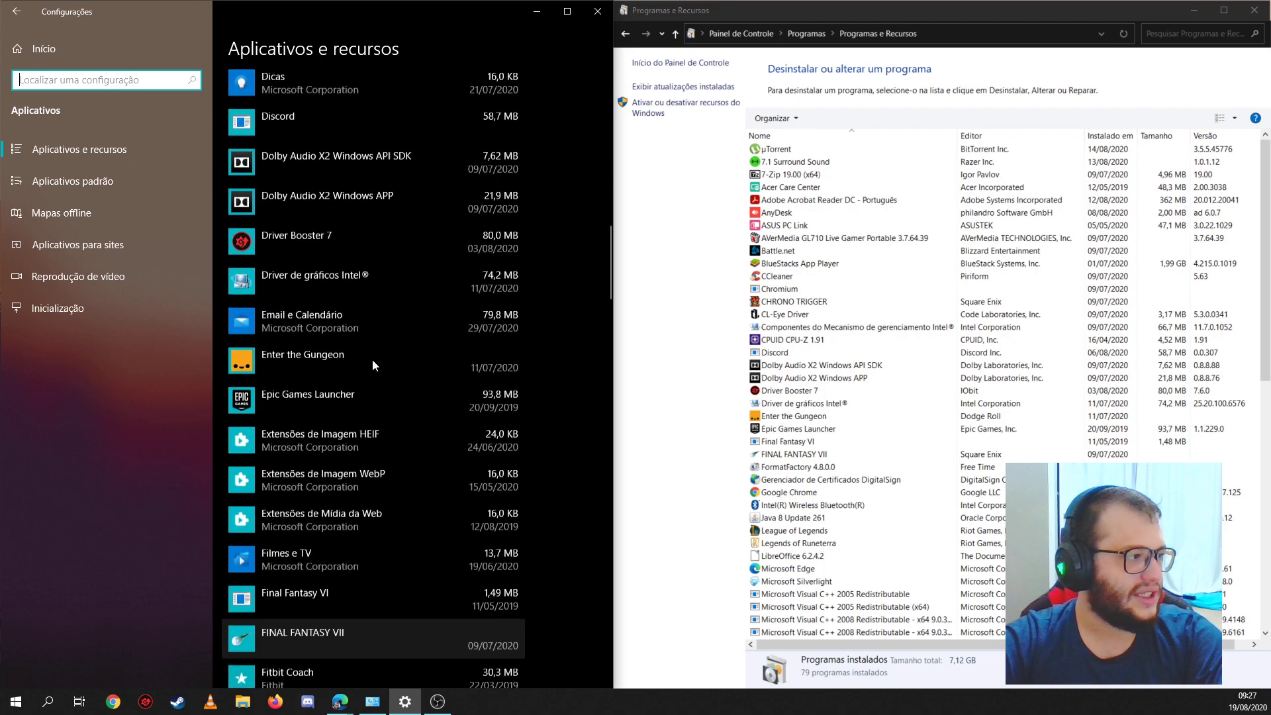
pyautogui.scroll(3, 367, 363)
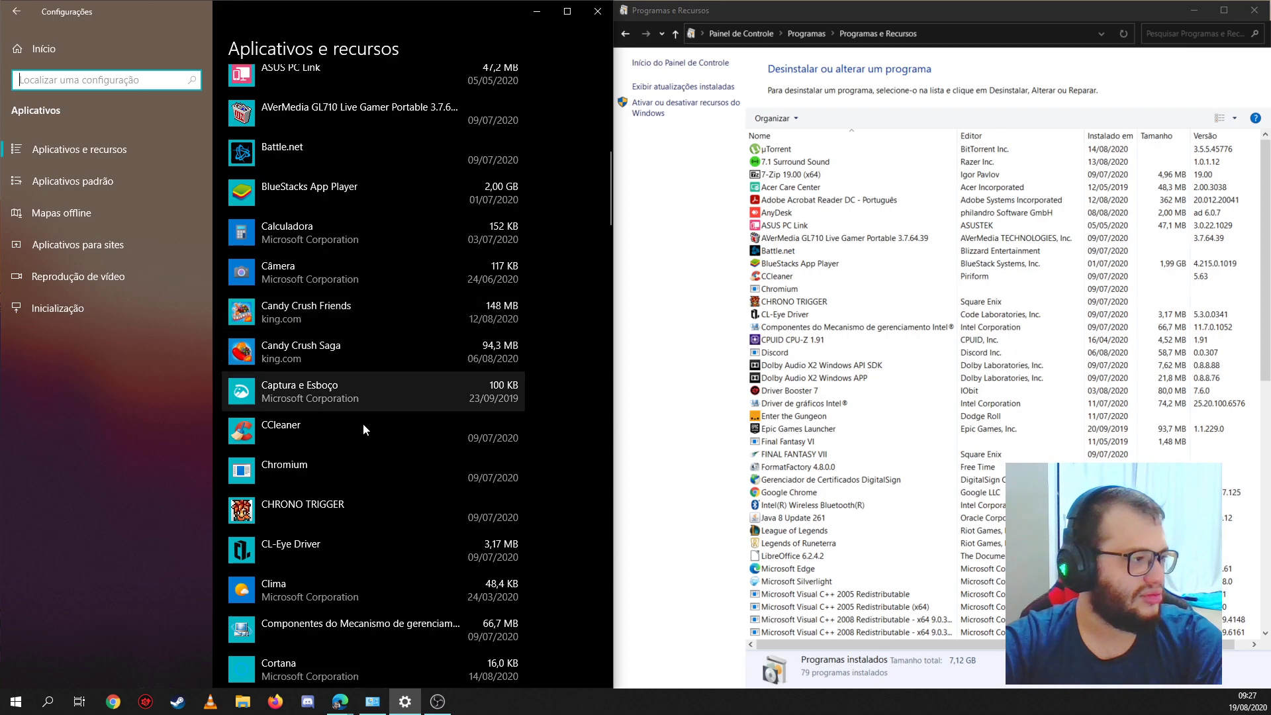
# Uninstall Candy Crush Friends from the Aplicativos e recursos list.
pyautogui.click(324, 351)
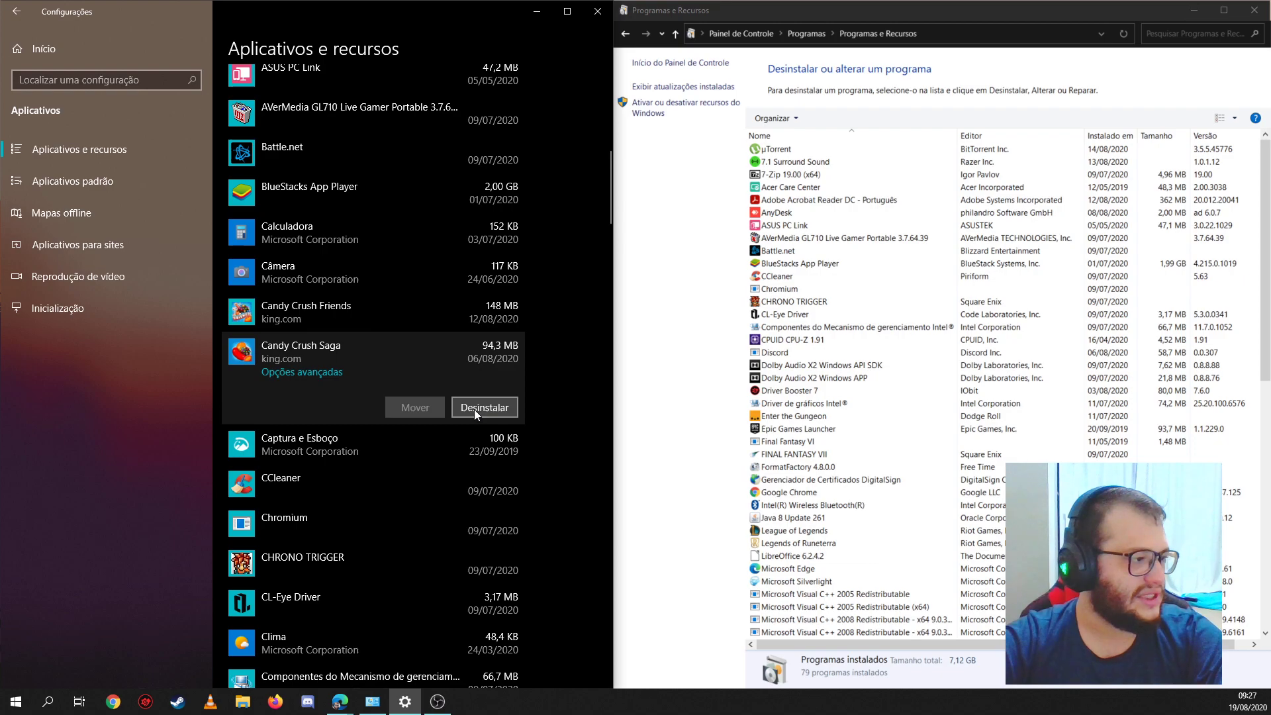
pyautogui.click(322, 299)
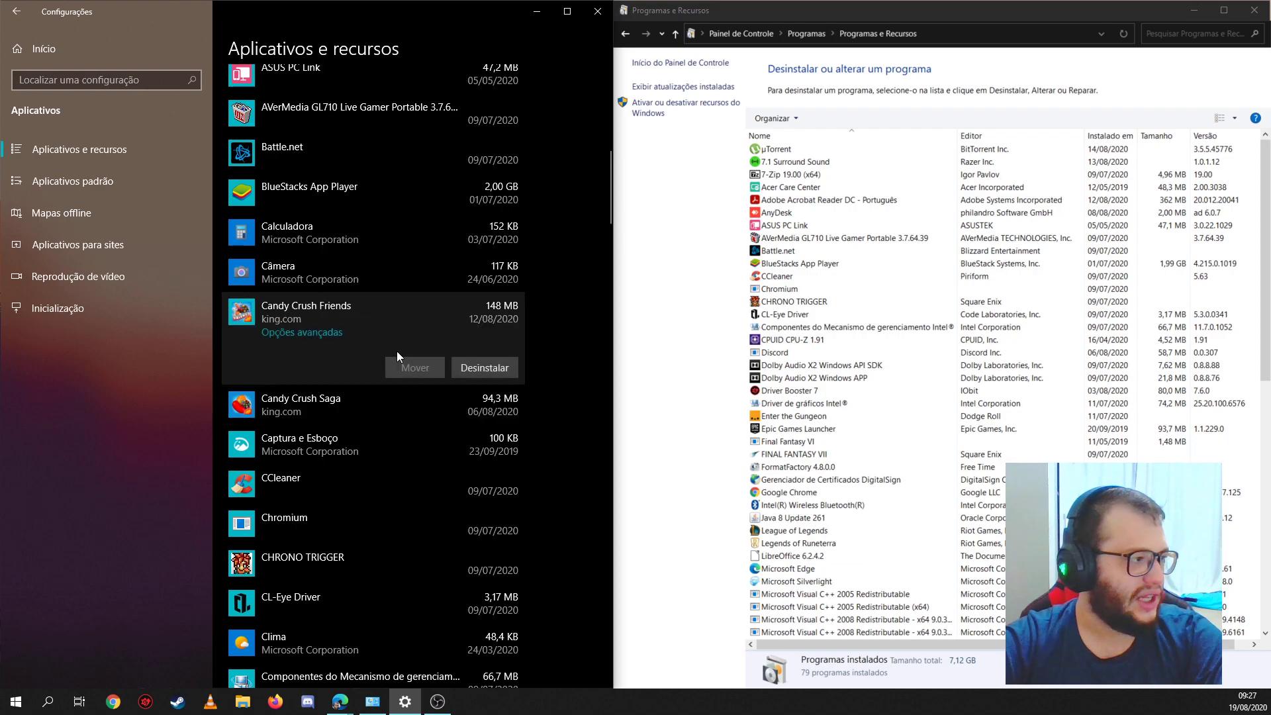
pyautogui.click(492, 368)
pyautogui.click(540, 366)
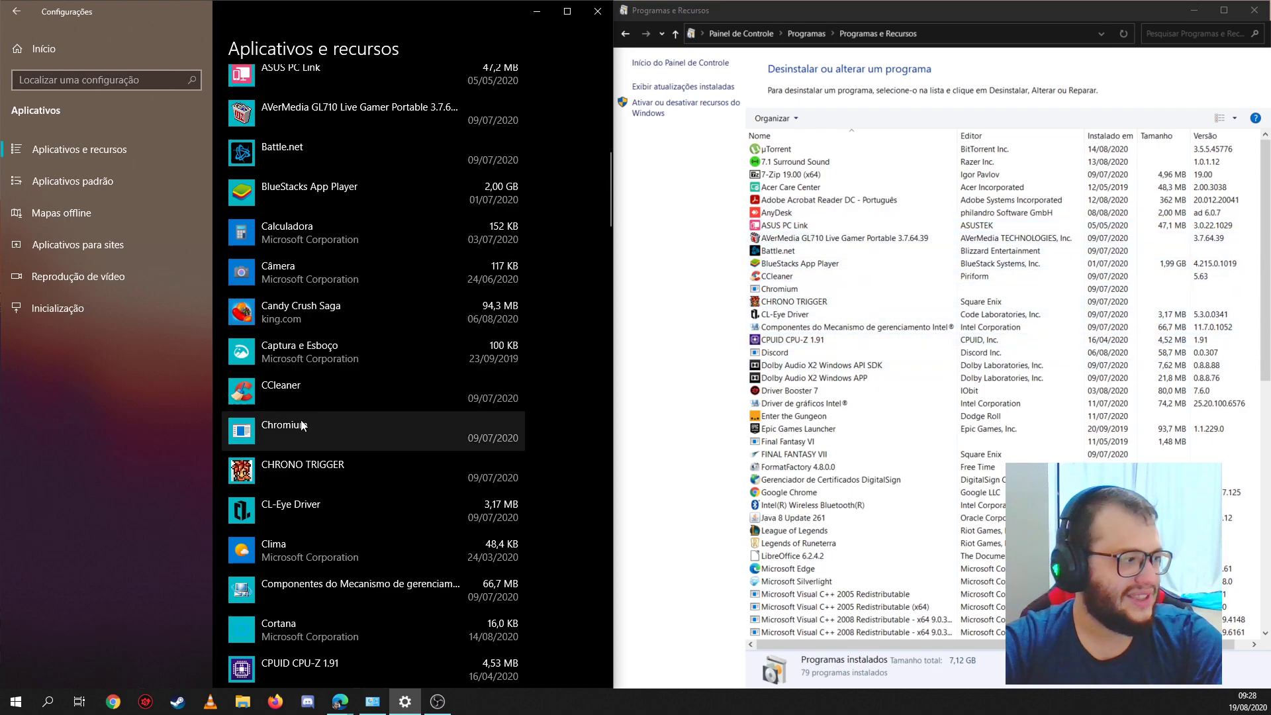
# Check the CCleaner entry's uninstall options and the Aplicativos padrão page, and return to the Configurações home page.
pyautogui.click(327, 378)
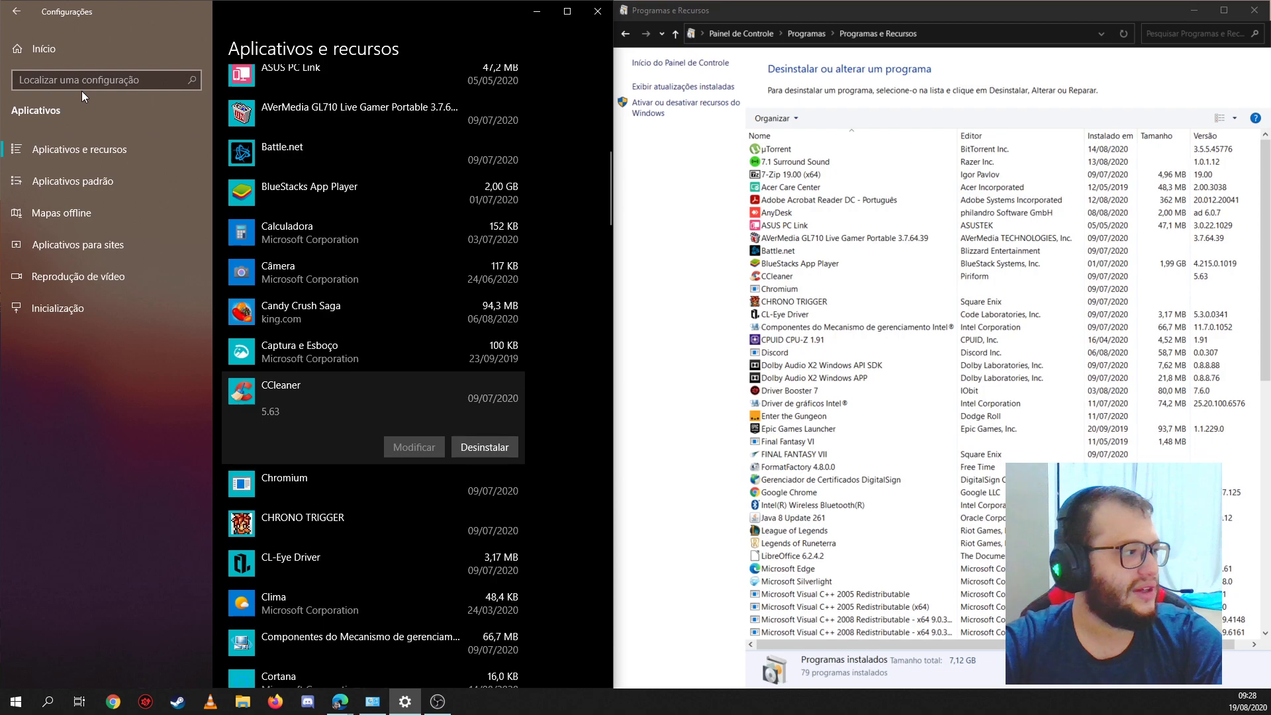
pyautogui.click(85, 186)
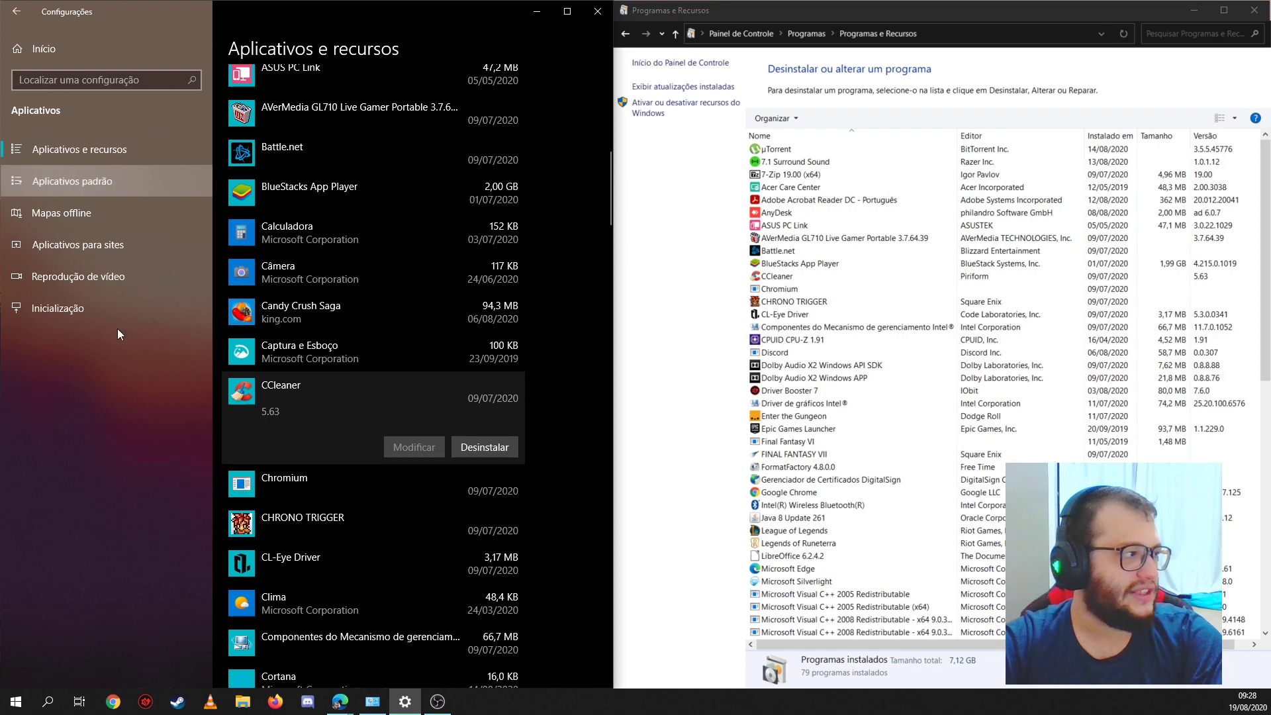
pyautogui.click(106, 191)
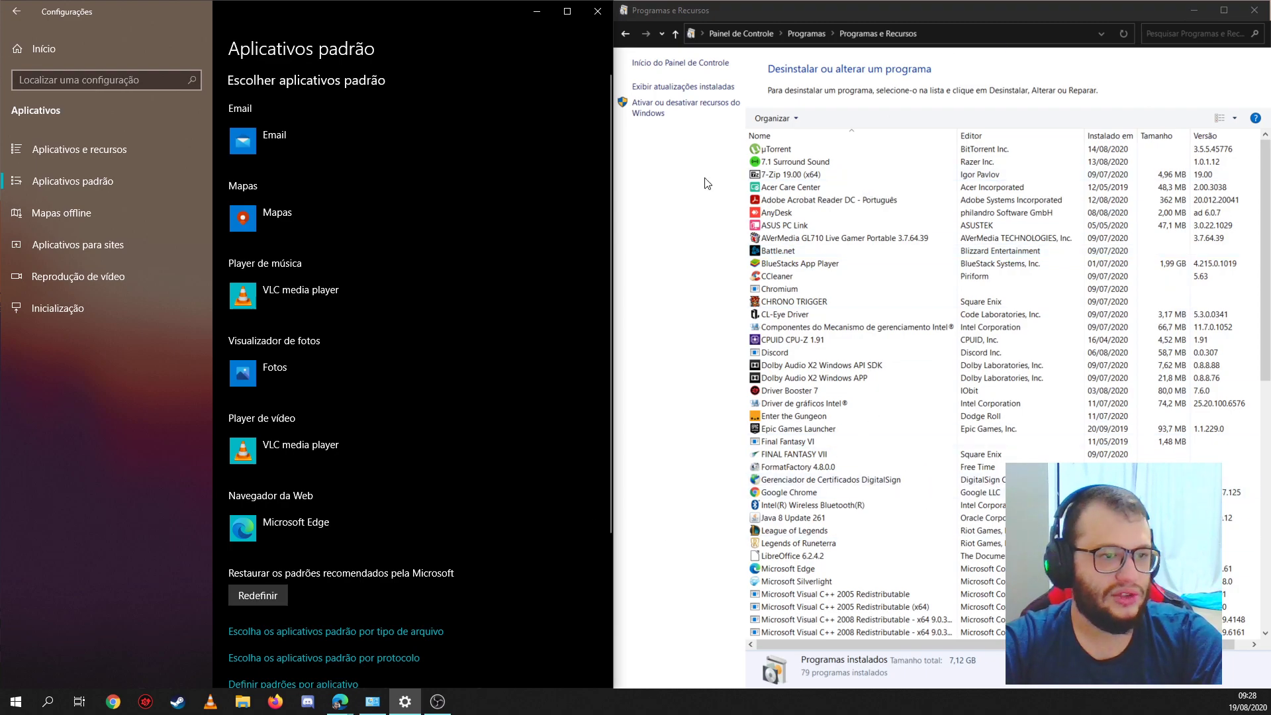
pyautogui.click(17, 12)
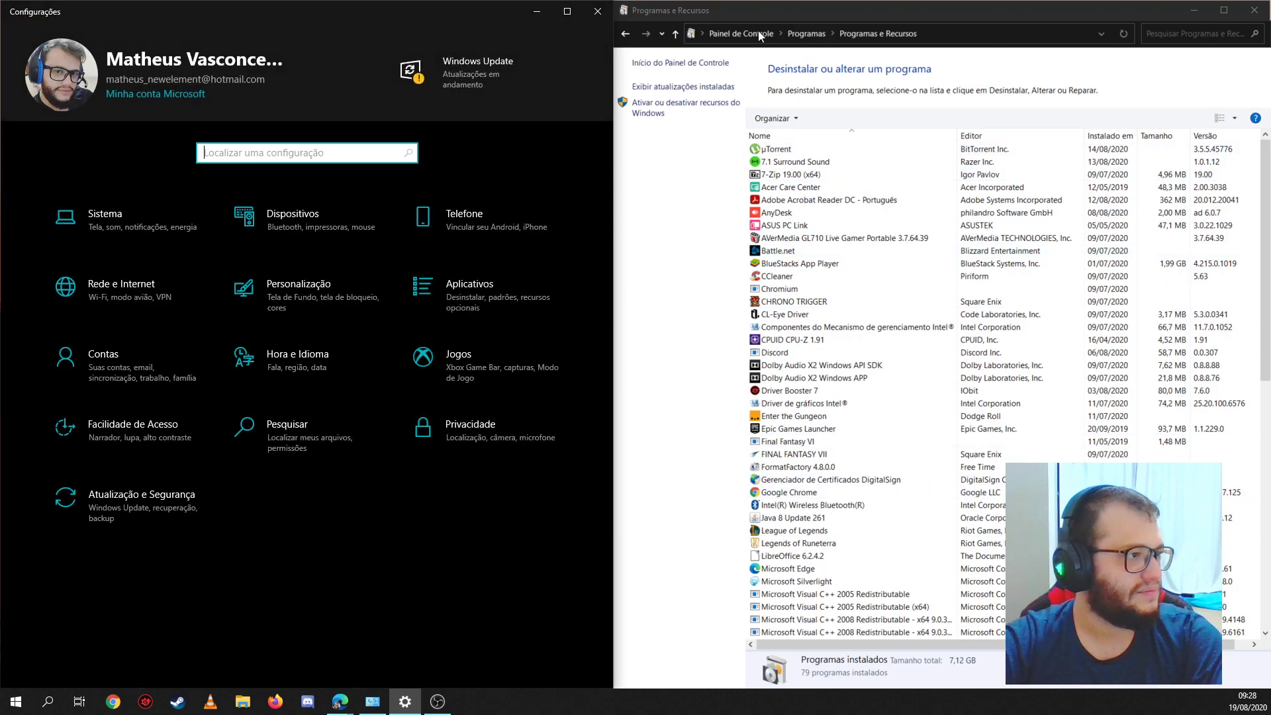
# Open Atualização e Segurança in Configurações and search the Painel de Controle home for "update".
pyautogui.click(626, 34)
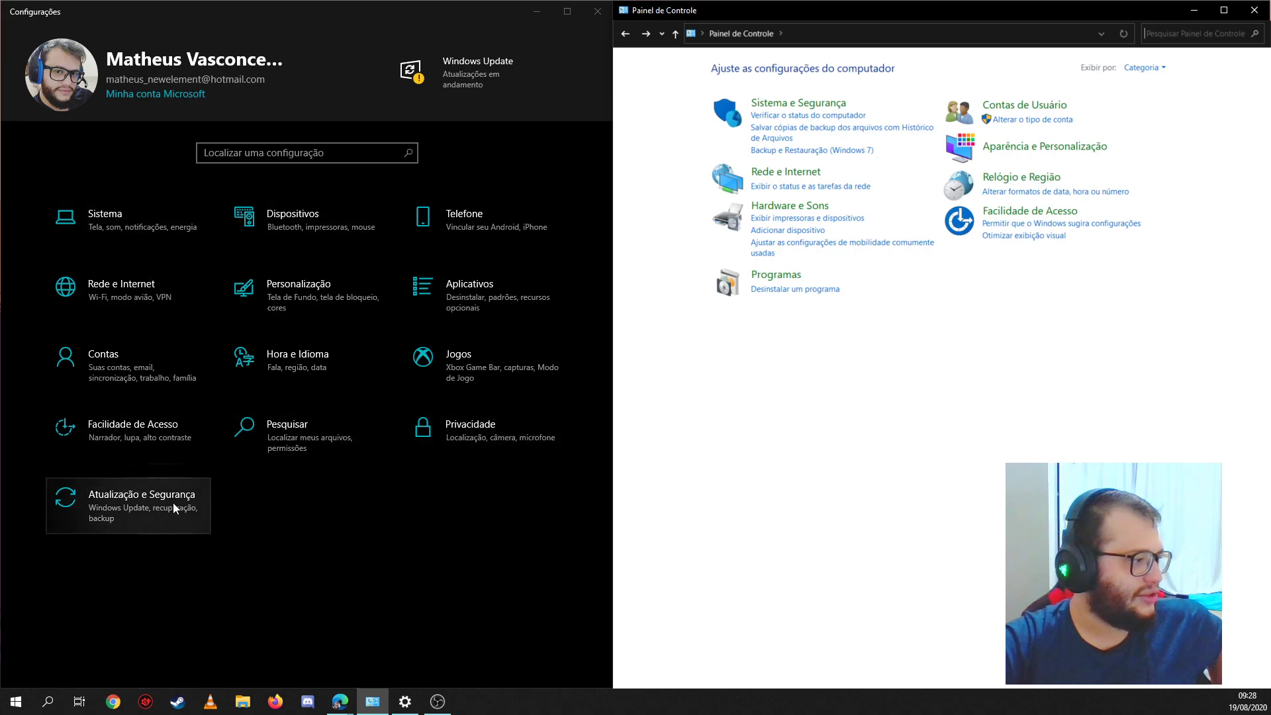
pyautogui.click(136, 514)
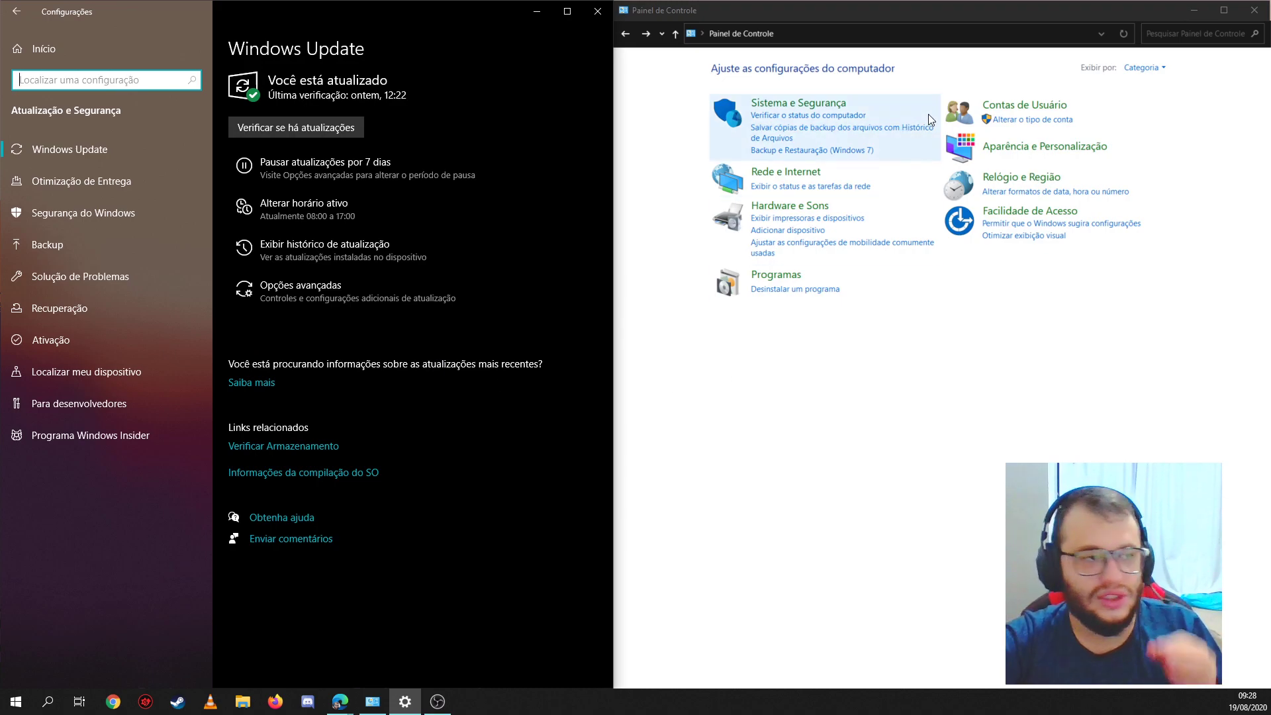
pyautogui.click(1197, 31)
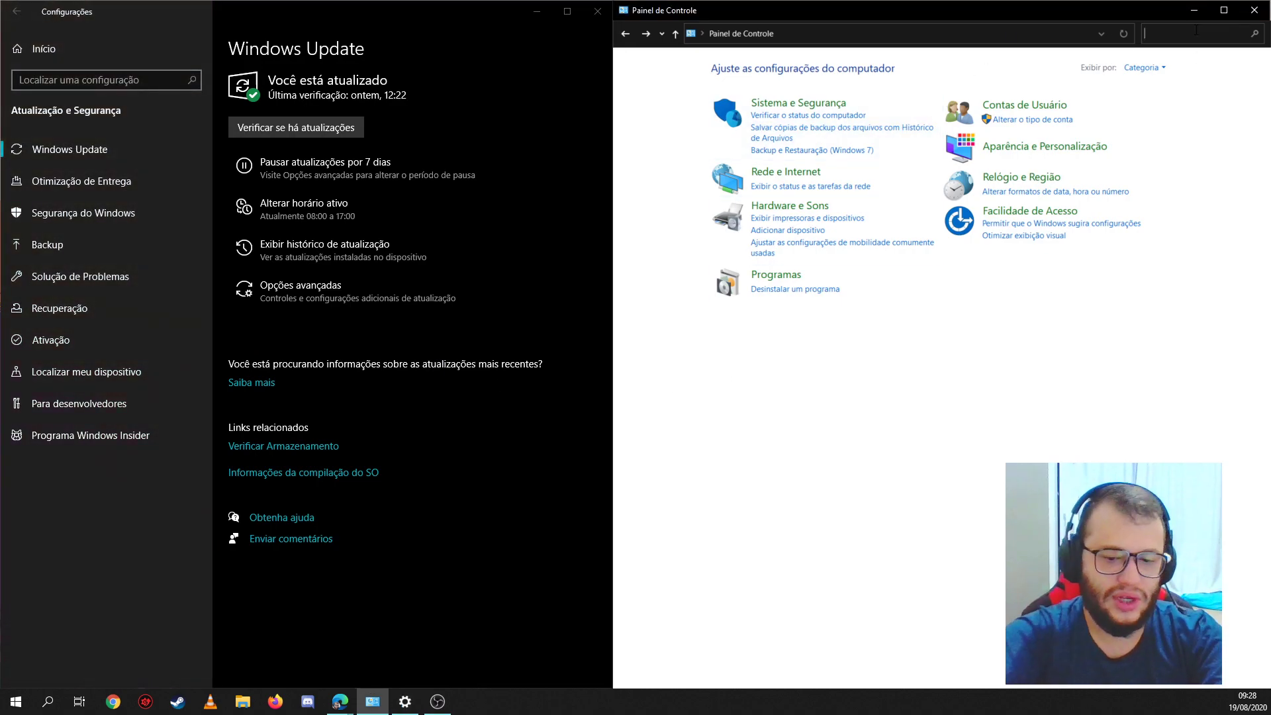
pyautogui.write('update')
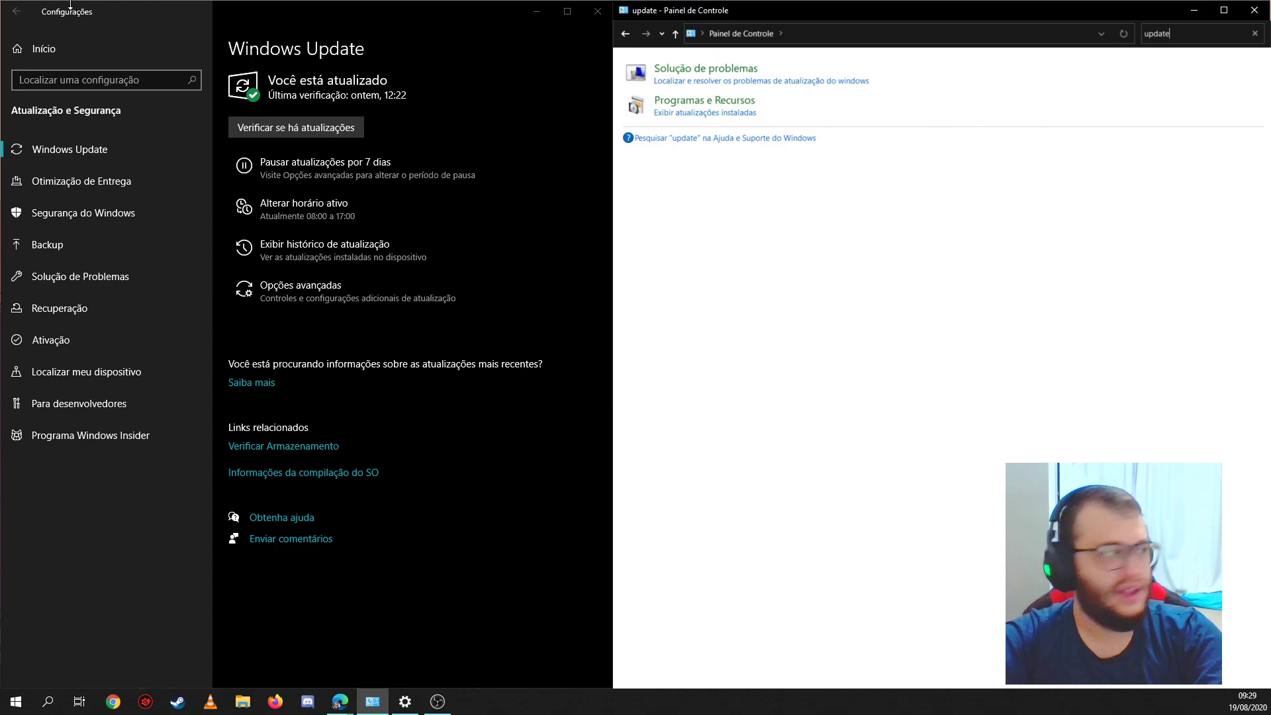
# Compare Personalização in Configurações with Aparência e Personalização in Painel de Controle, and return both windows to their home pages.
pyautogui.click(26, 50)
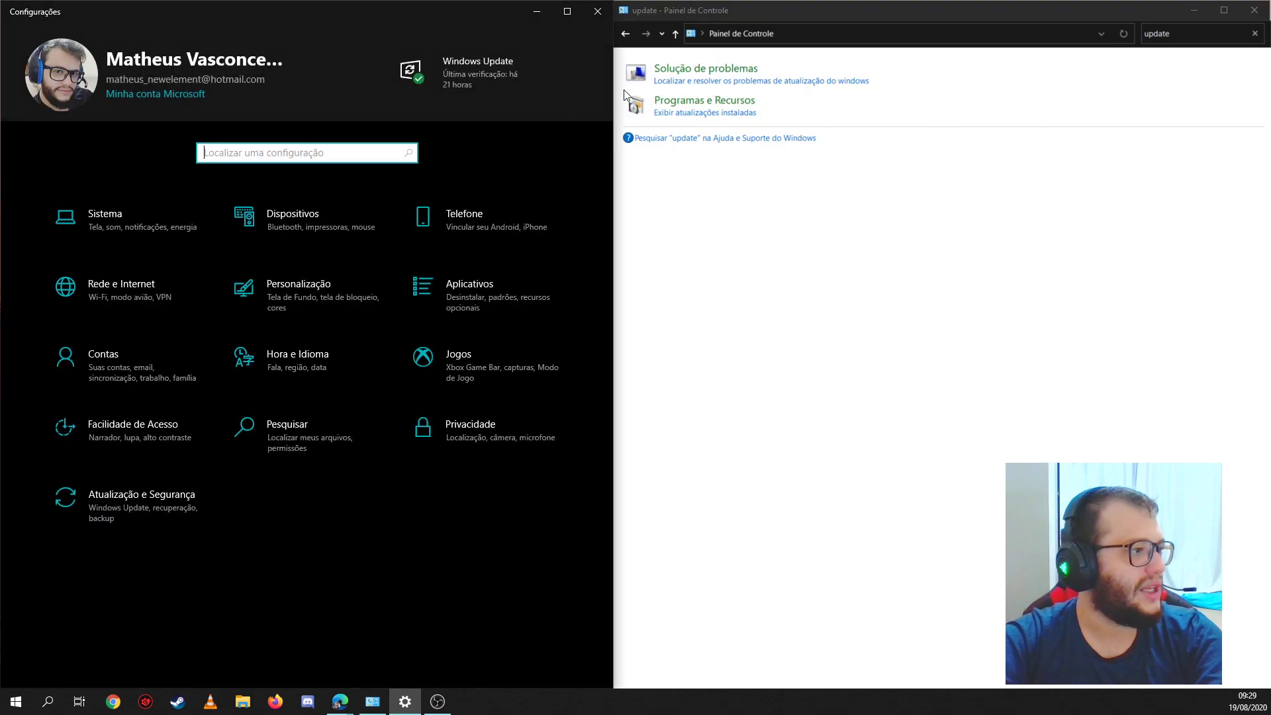
pyautogui.click(625, 33)
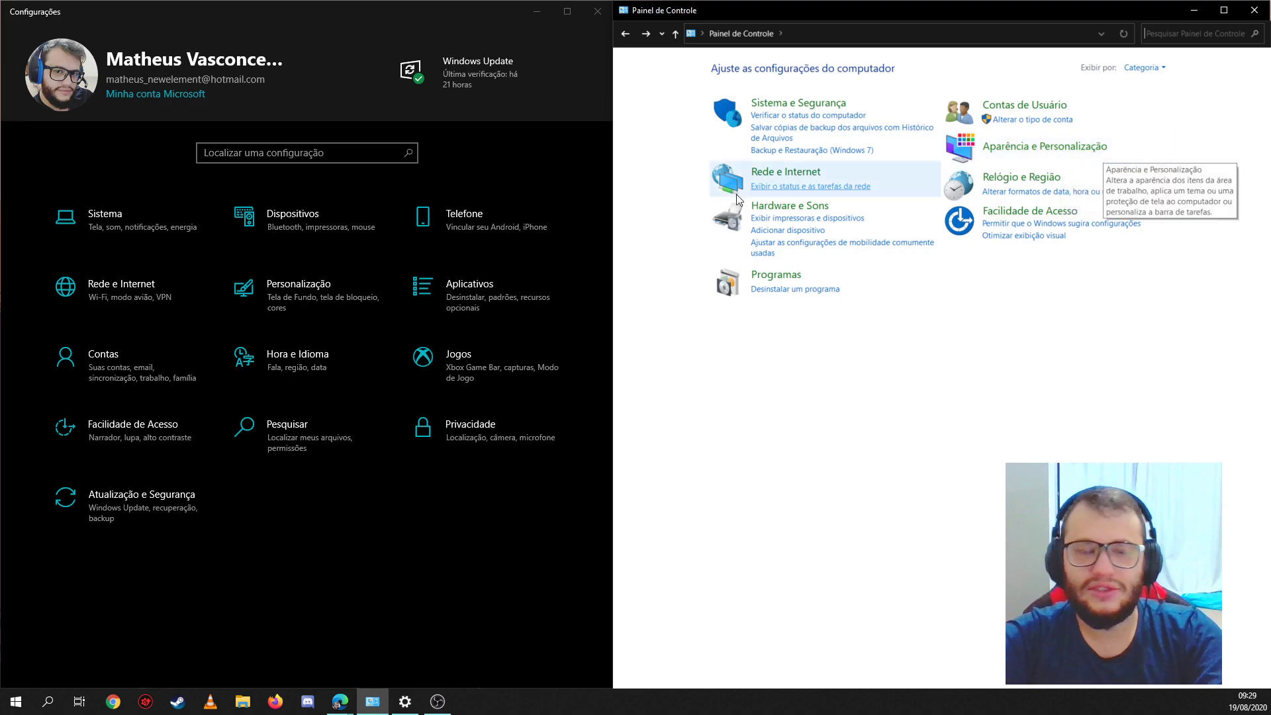
pyautogui.click(298, 288)
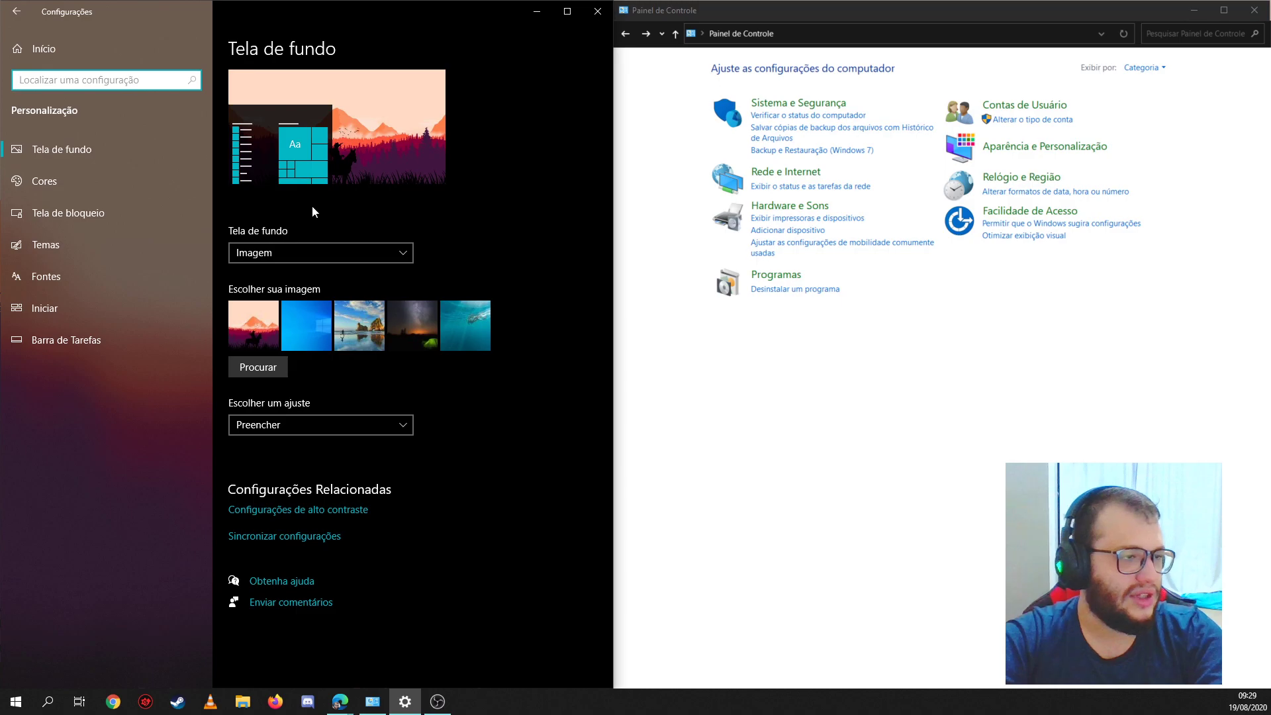
pyautogui.click(1027, 151)
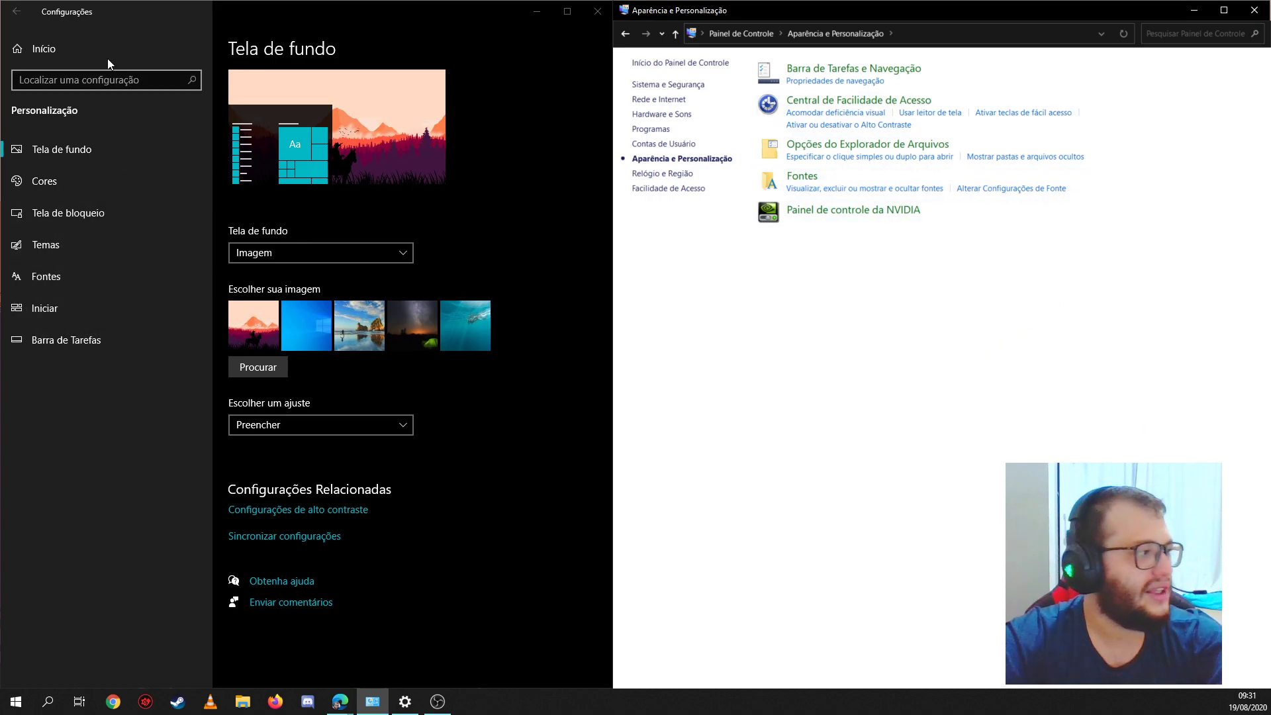
pyautogui.click(39, 53)
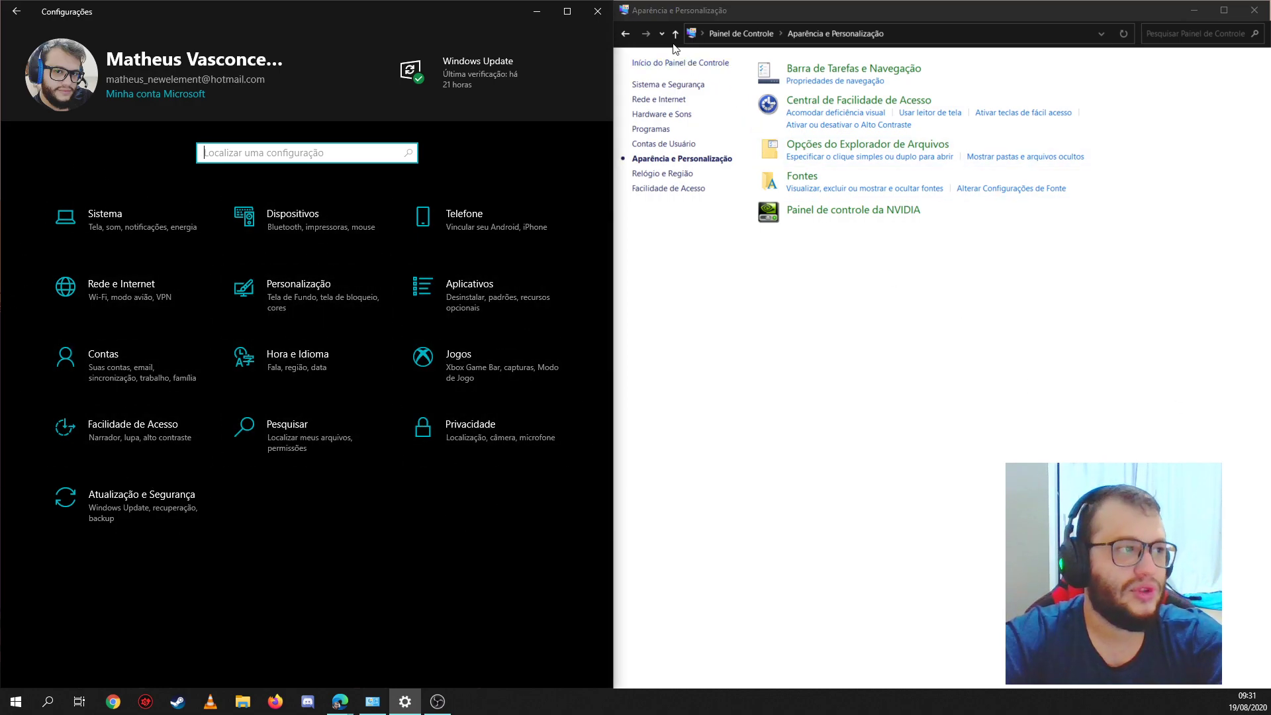
pyautogui.click(641, 61)
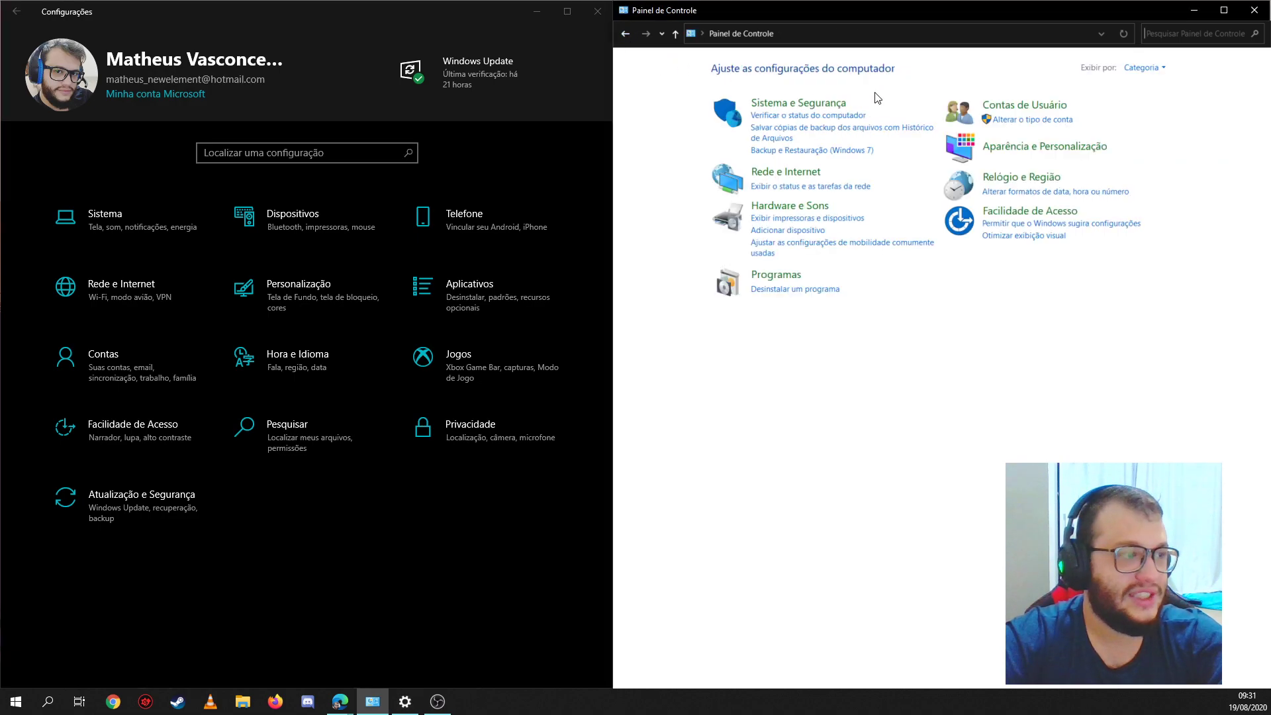